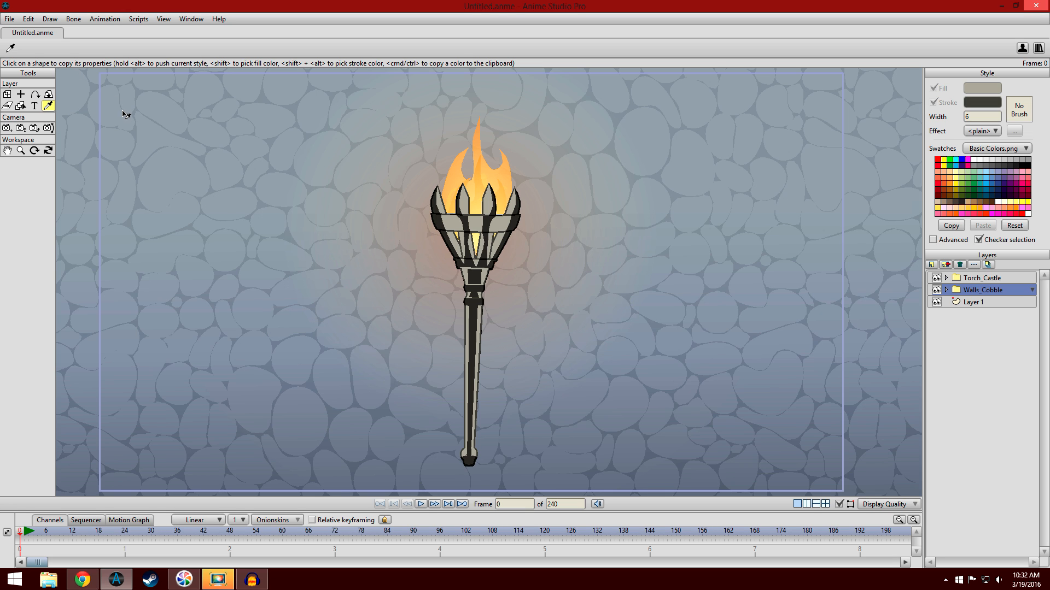
- Expand the Torch_Castle group and select the lower-left points of its Flame layer to inspect them
{"action": "left_click", "coordinate": [947, 278]}
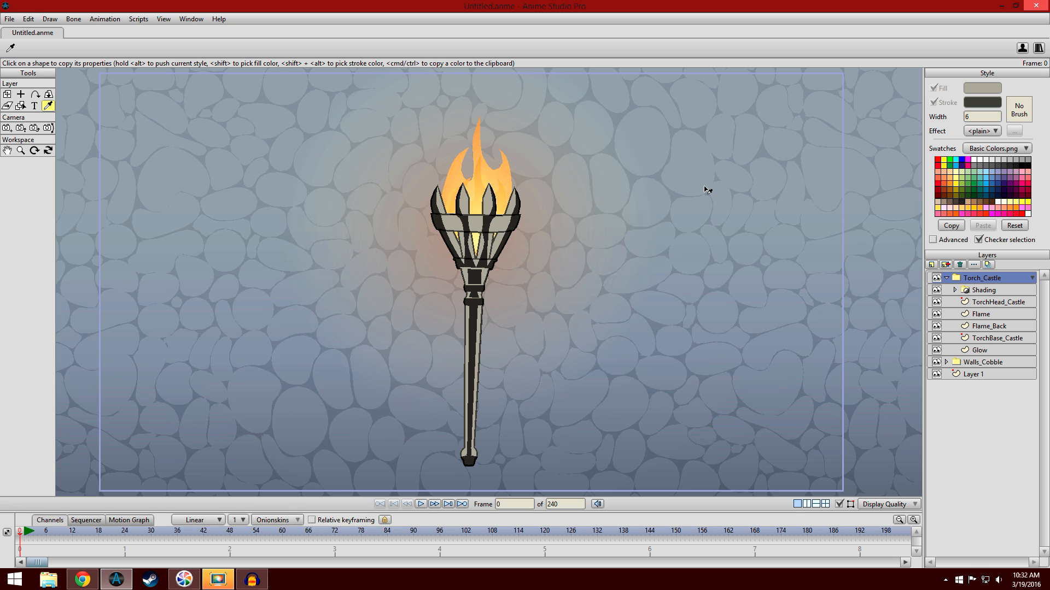
{"action": "scroll", "coordinate": [634, 164], "scroll_direction": "up", "scroll_amount": 2}
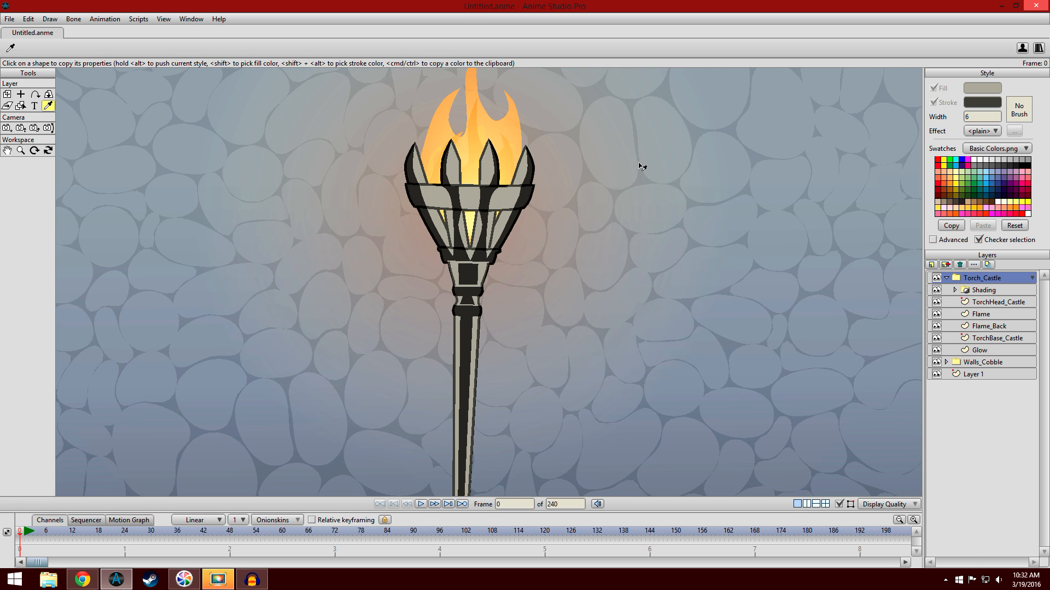
{"action": "left_click", "coordinate": [996, 315]}
{"action": "left_click", "coordinate": [8, 96]}
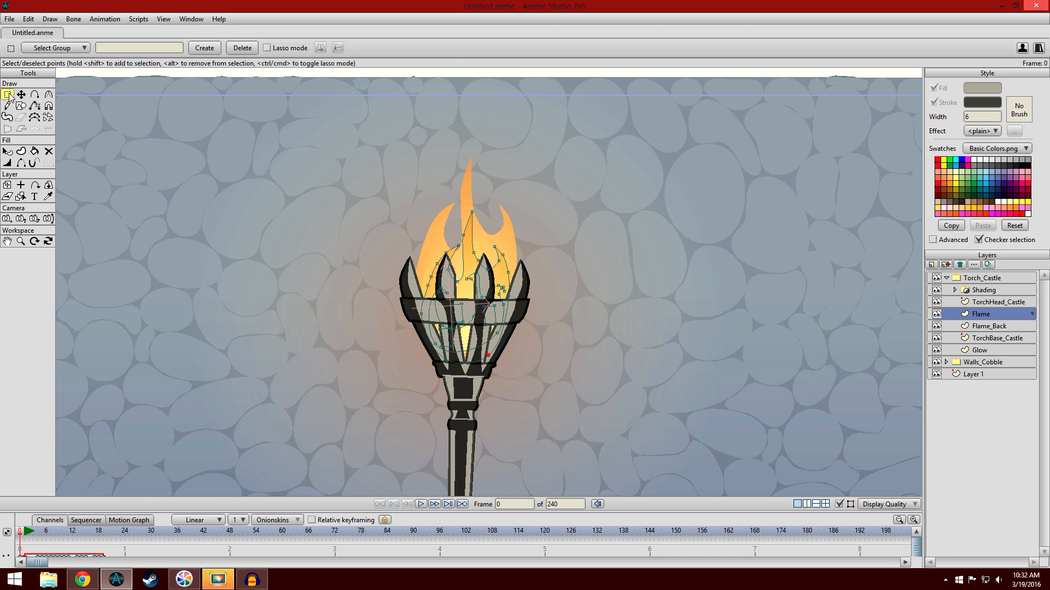
{"action": "left_click_drag", "start_coordinate": [392, 382], "coordinate": [467, 319]}
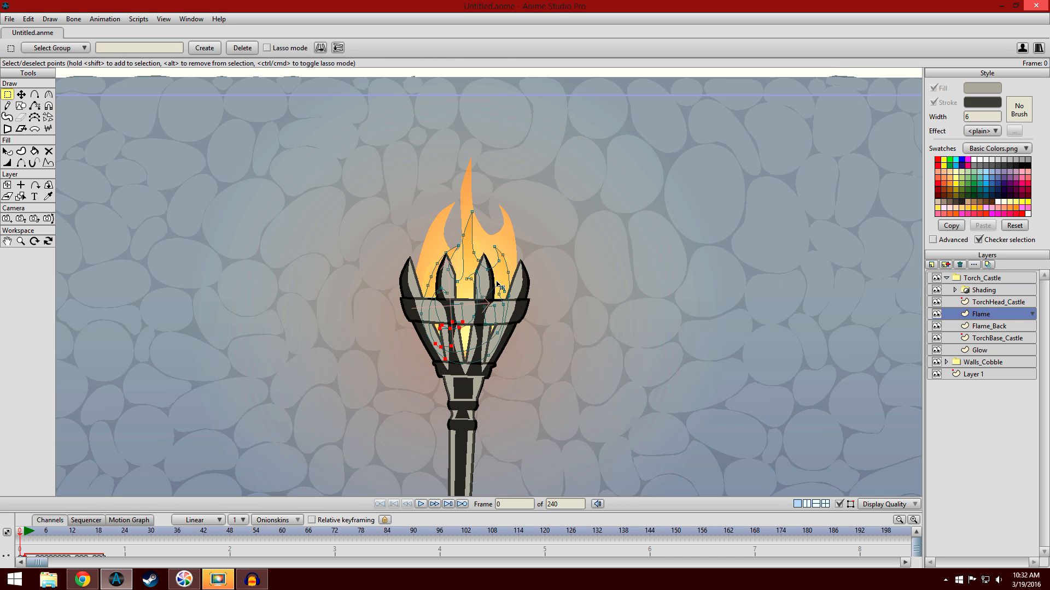
{"action": "key", "text": "m"}
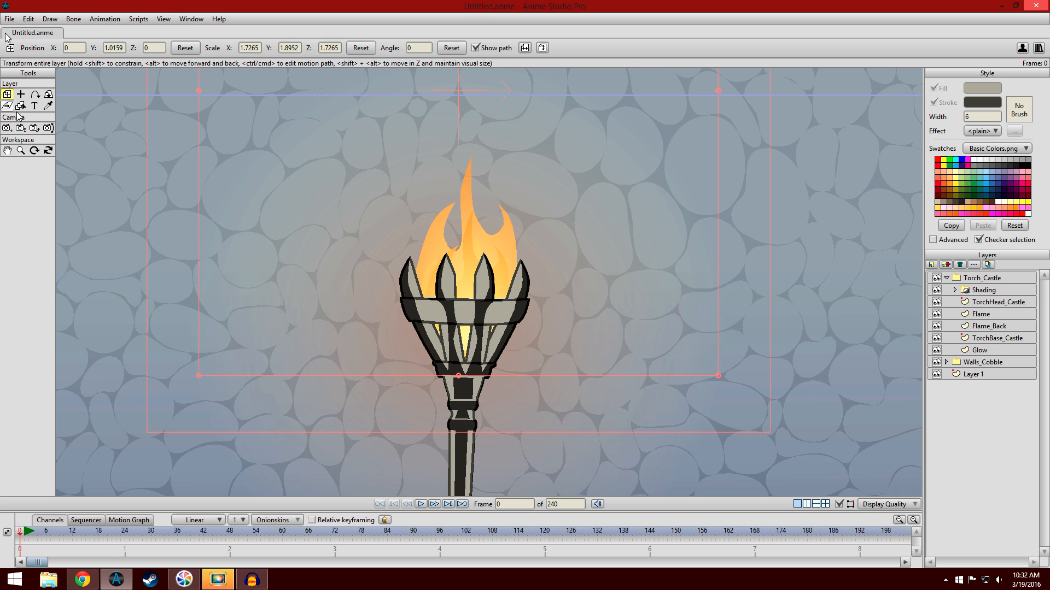
{"action": "left_click", "coordinate": [48, 106]}
{"action": "left_click", "coordinate": [993, 316]}
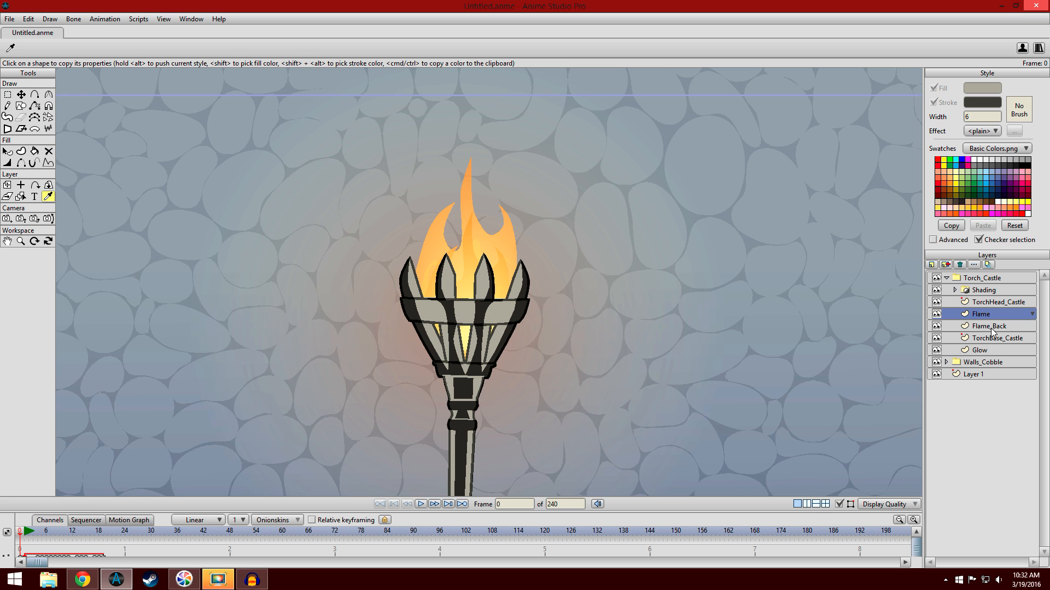
{"action": "left_click", "coordinate": [992, 330]}
{"action": "left_click", "coordinate": [991, 317]}
{"action": "scroll", "coordinate": [621, 261], "scroll_direction": "up", "scroll_amount": 3}
{"action": "left_click", "coordinate": [8, 95]}
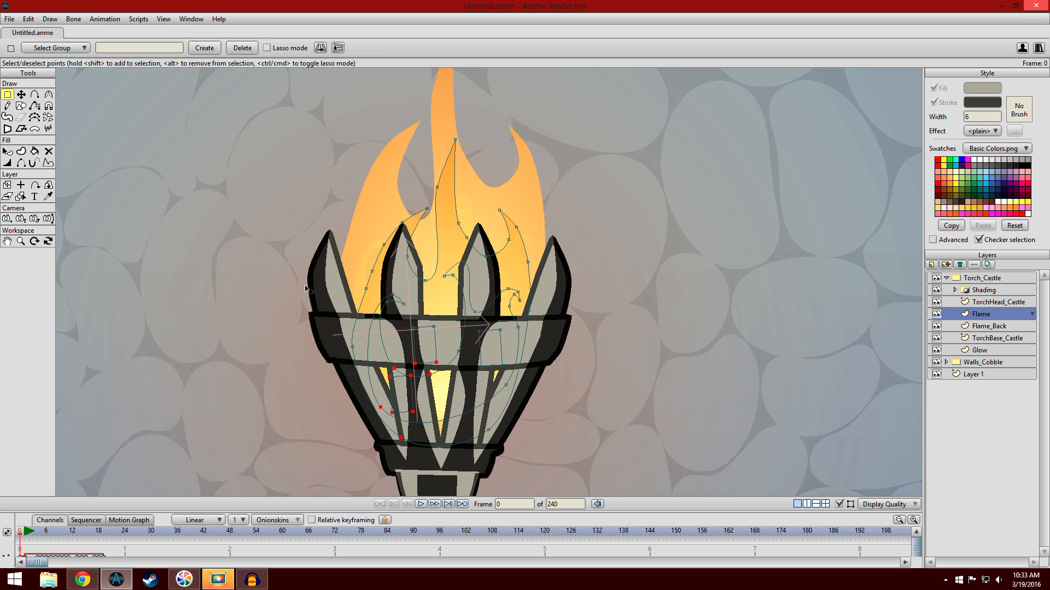
{"action": "left_click_drag", "start_coordinate": [277, 298], "coordinate": [296, 251]}
{"action": "left_click", "coordinate": [250, 290]}
{"action": "scroll", "coordinate": [254, 291], "scroll_direction": "down", "scroll_amount": 6}
{"action": "scroll", "coordinate": [254, 291], "scroll_direction": "up", "scroll_amount": 1}
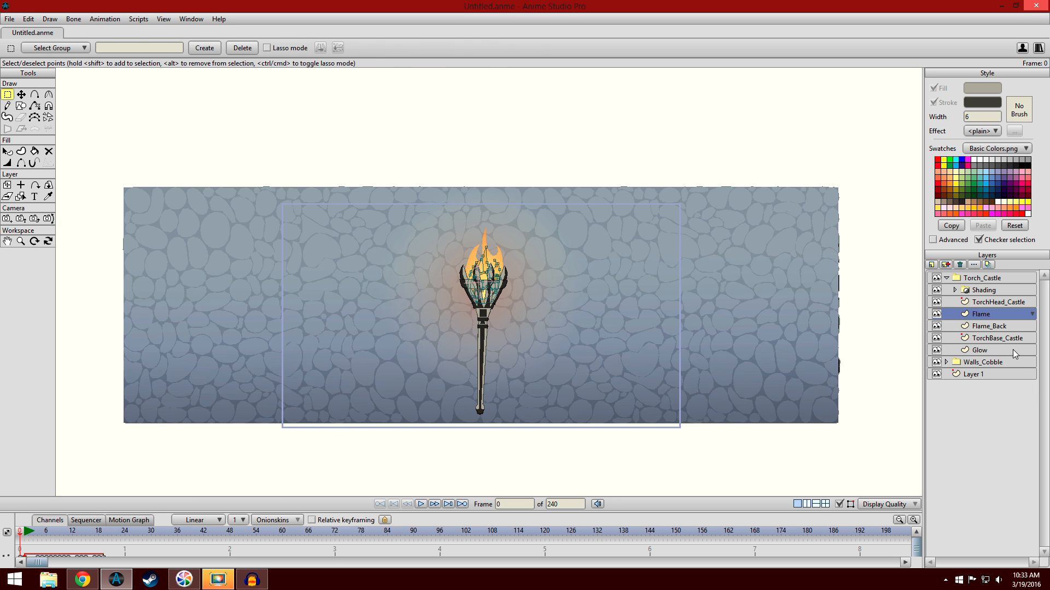
{"action": "key", "text": "ctrl+z"}
{"action": "scroll", "coordinate": [733, 328], "scroll_direction": "up", "scroll_amount": 5}
{"action": "left_click_drag", "start_coordinate": [683, 322], "coordinate": [715, 248]}
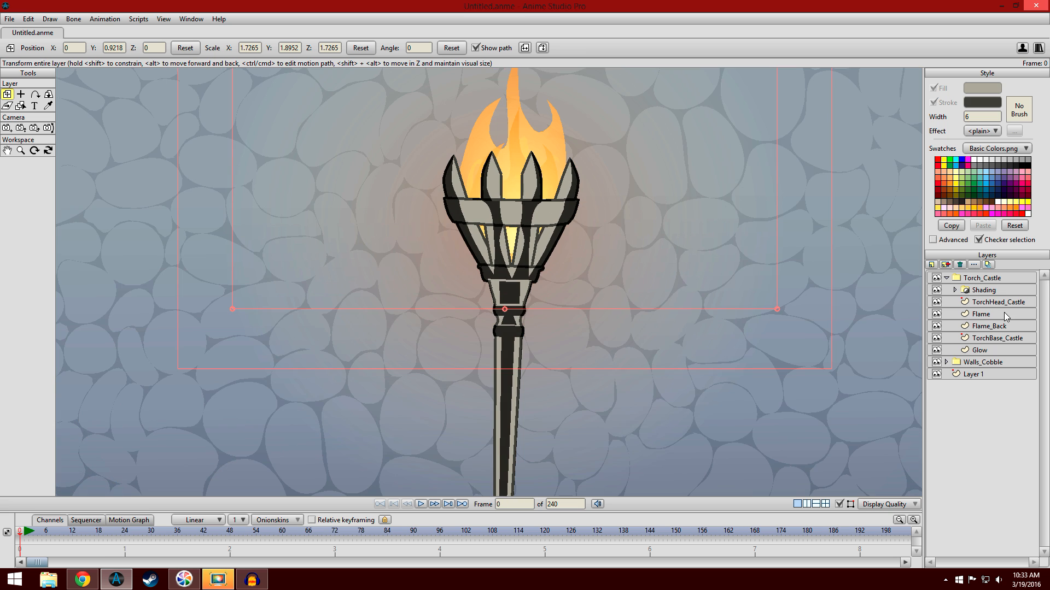
- Select the Flame layer and enlarge the timeline area so all of its keyframe channels are shown
{"action": "left_click", "coordinate": [982, 314]}
{"action": "scroll", "coordinate": [686, 249], "scroll_direction": "up", "scroll_amount": 2}
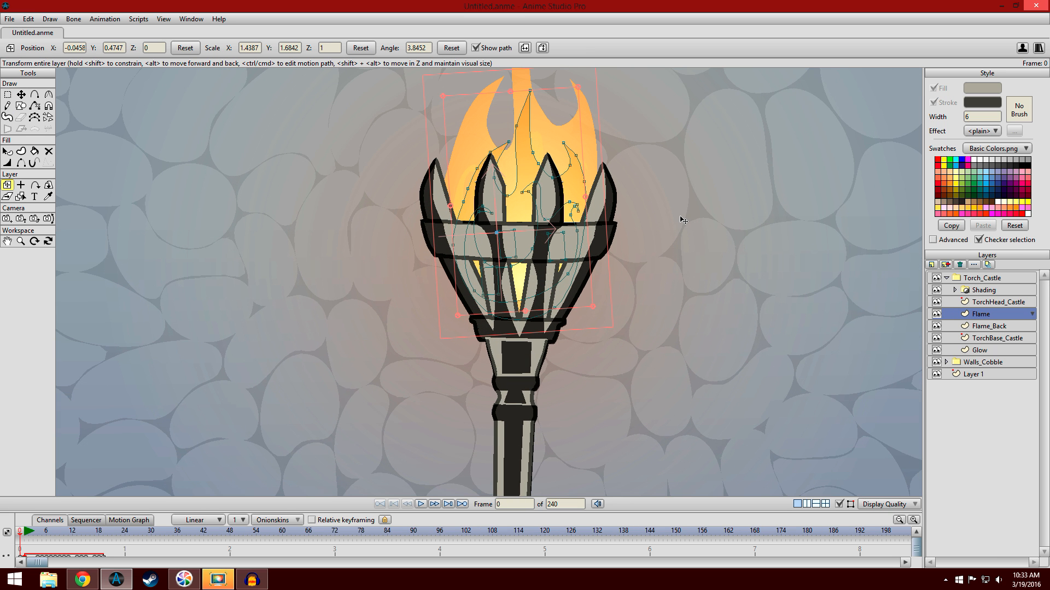
{"action": "left_click_drag", "start_coordinate": [473, 513], "coordinate": [473, 441]}
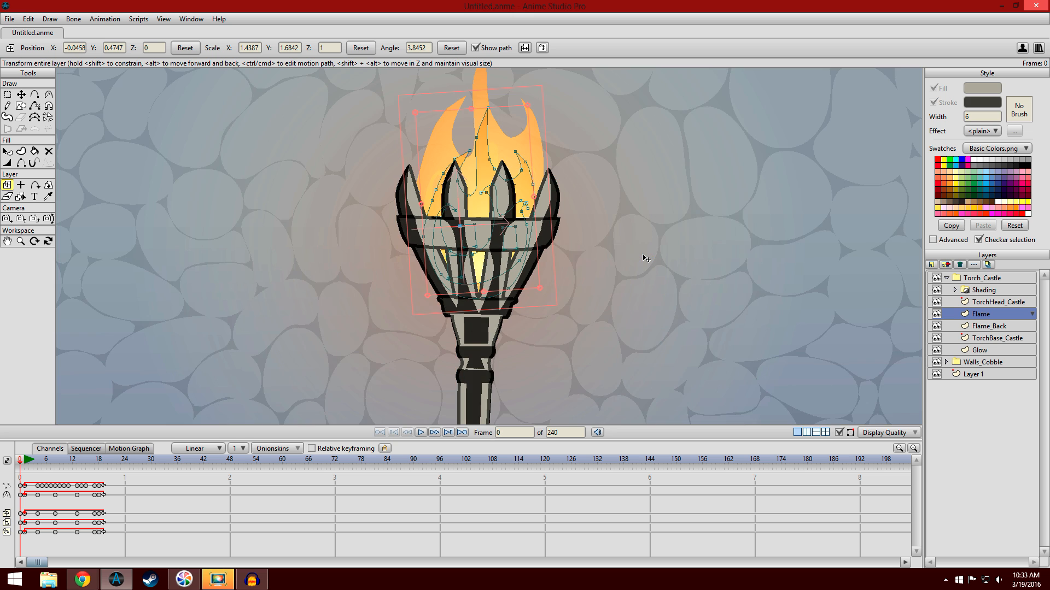
{"action": "left_click_drag", "start_coordinate": [642, 253], "coordinate": [615, 299]}
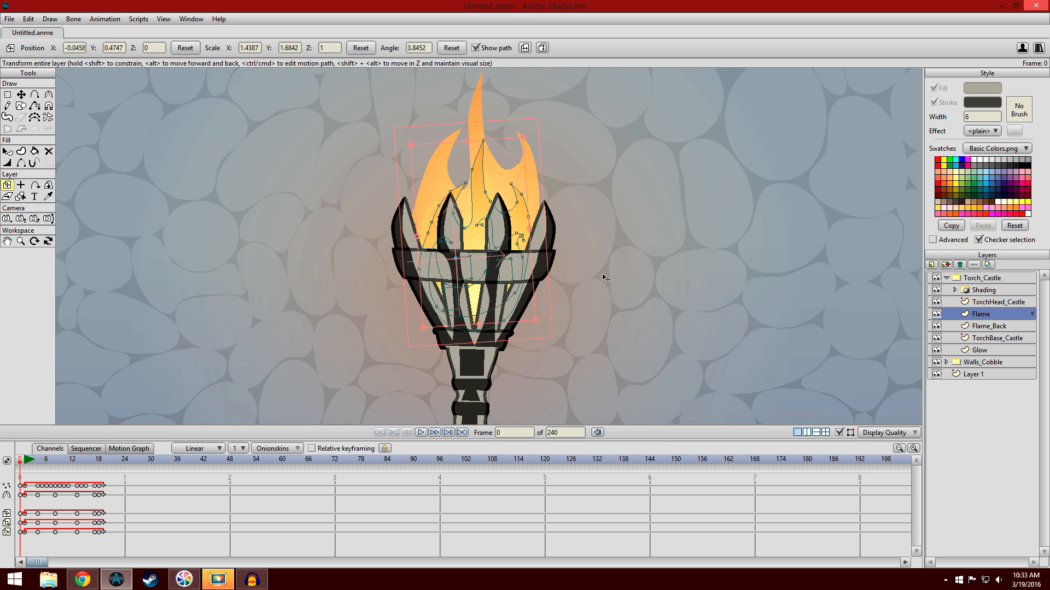
- Go to frame 1 and examine the flame's starting shape up close
{"action": "mouse_move", "coordinate": [24, 463]}
{"action": "left_mouse_down"}
{"action": "mouse_move", "coordinate": [361, 456]}
{"action": "mouse_move", "coordinate": [148, 457]}
{"action": "mouse_move", "coordinate": [23, 444]}
{"action": "left_mouse_up"}
{"action": "scroll", "coordinate": [260, 311], "scroll_direction": "up", "scroll_amount": 3}
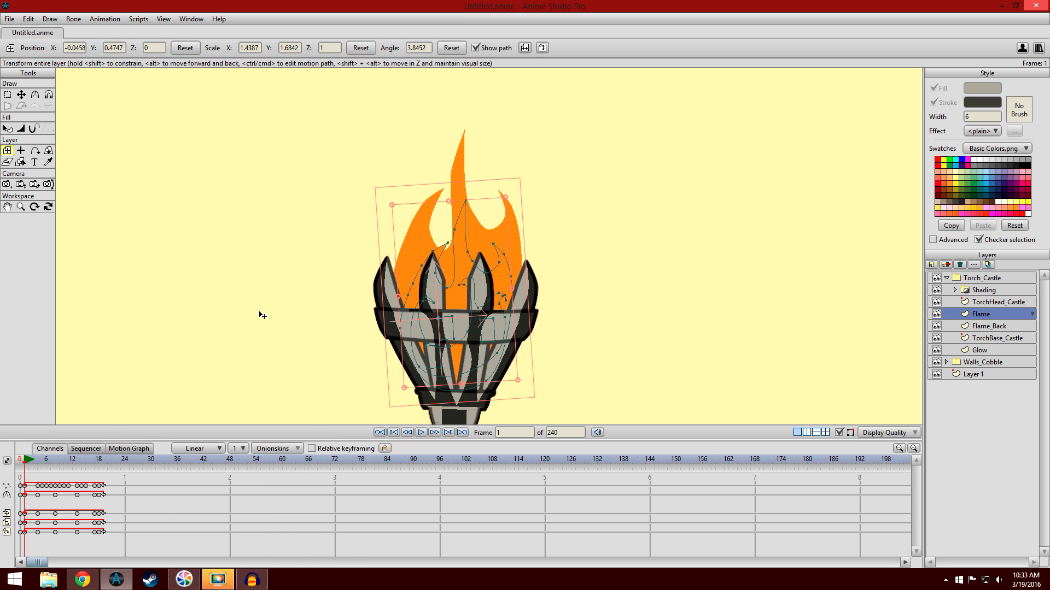
{"action": "scroll", "coordinate": [288, 273], "scroll_direction": "up", "scroll_amount": 2}
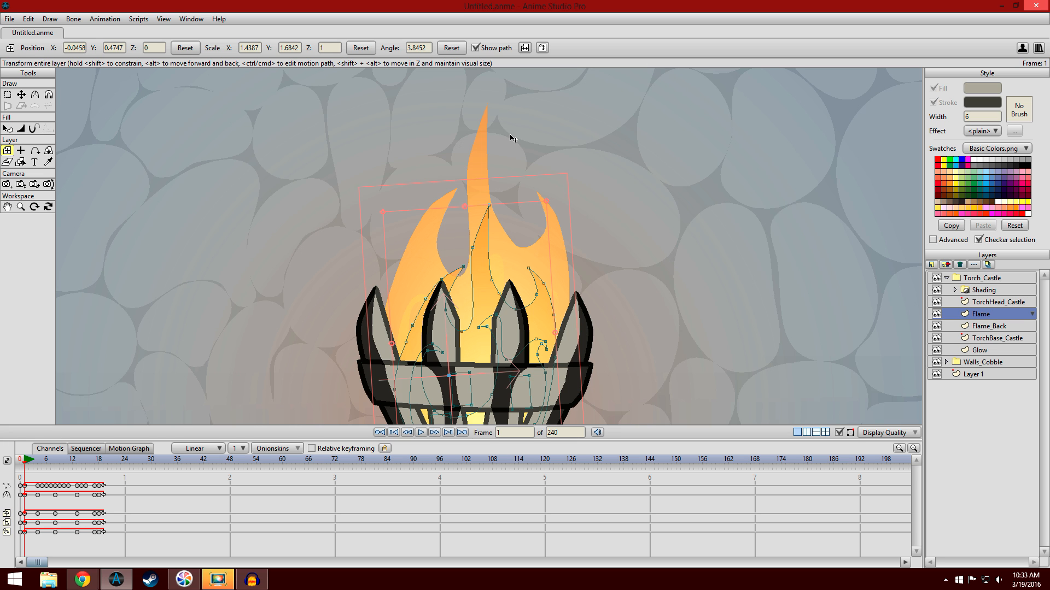
{"action": "mouse_move", "coordinate": [24, 467]}
{"action": "left_mouse_down"}
{"action": "mouse_move", "coordinate": [171, 459]}
{"action": "mouse_move", "coordinate": [283, 479]}
{"action": "mouse_move", "coordinate": [352, 474]}
{"action": "mouse_move", "coordinate": [26, 469]}
{"action": "mouse_move", "coordinate": [256, 473]}
{"action": "mouse_move", "coordinate": [337, 491]}
{"action": "mouse_move", "coordinate": [25, 465]}
{"action": "left_mouse_up"}
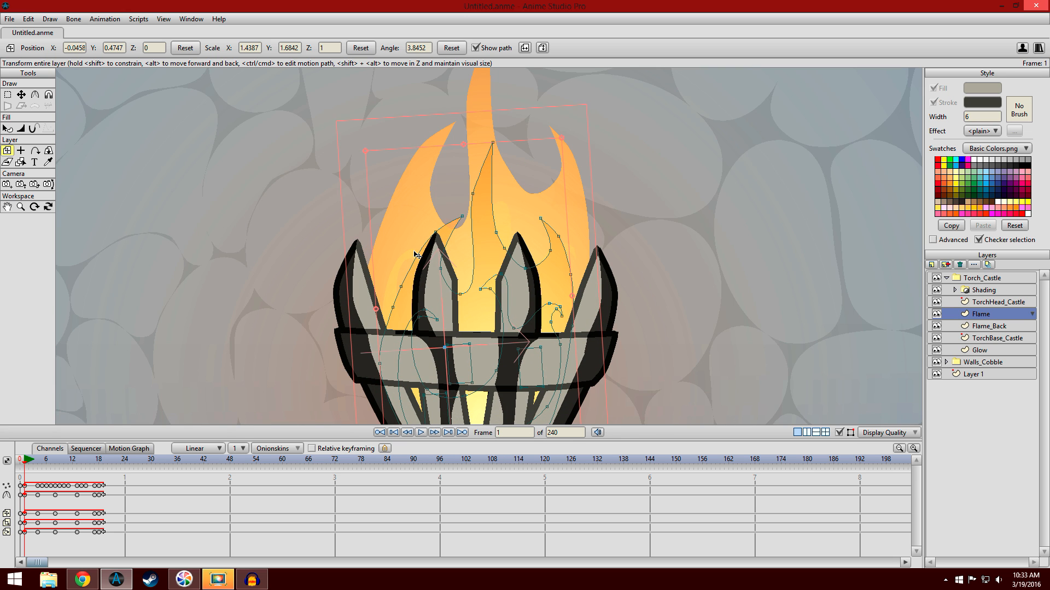
- Move to frame 7, render a preview of that frame and close the render
{"action": "left_click_drag", "start_coordinate": [25, 464], "coordinate": [50, 466]}
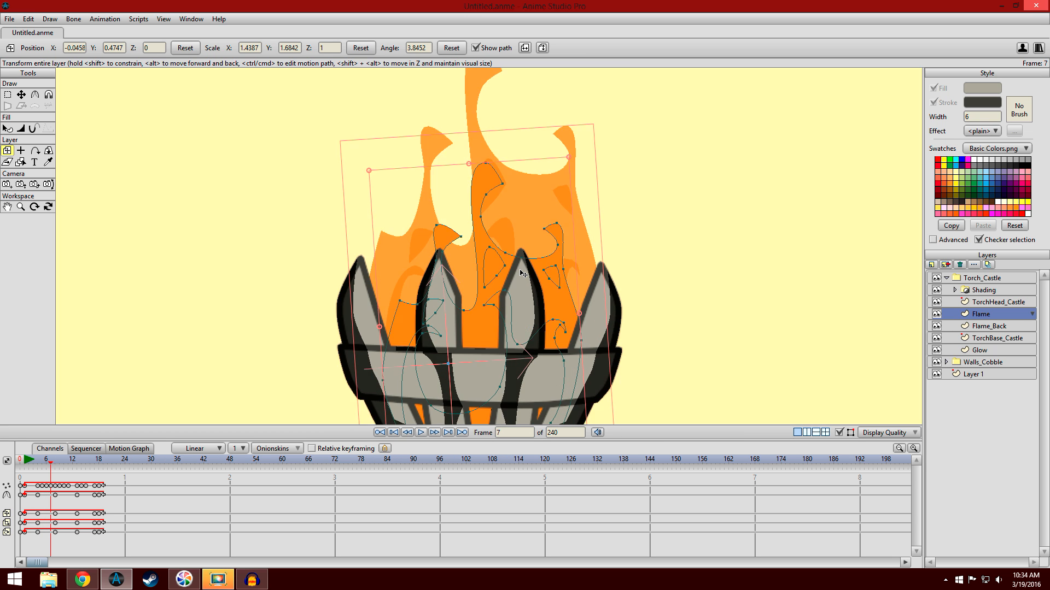
{"action": "scroll", "coordinate": [497, 268], "scroll_direction": "up", "scroll_amount": 3}
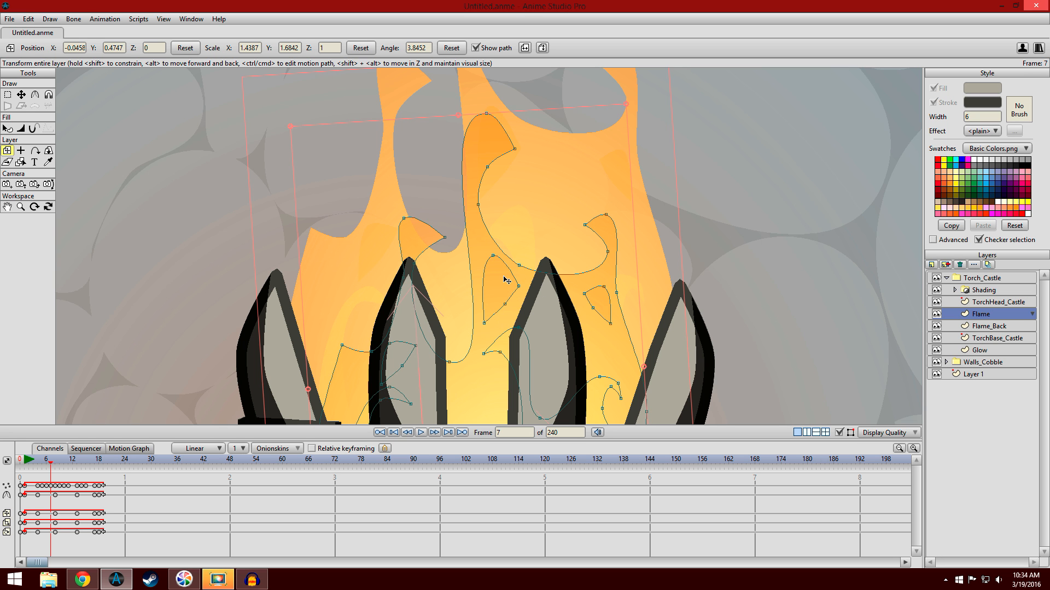
{"action": "key", "text": "ctrl+r"}
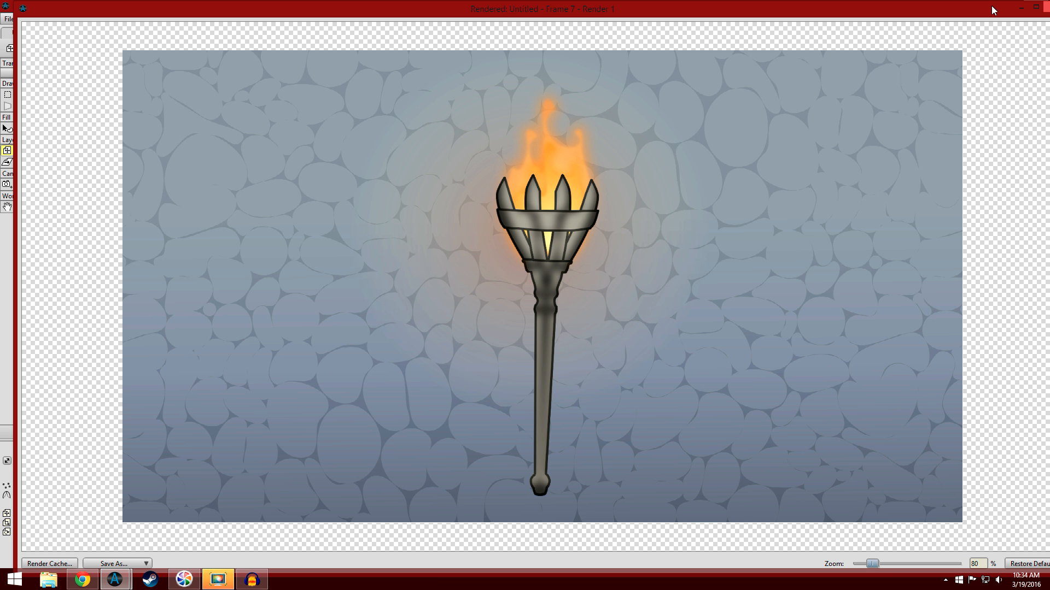
{"action": "left_click", "coordinate": [1044, 6]}
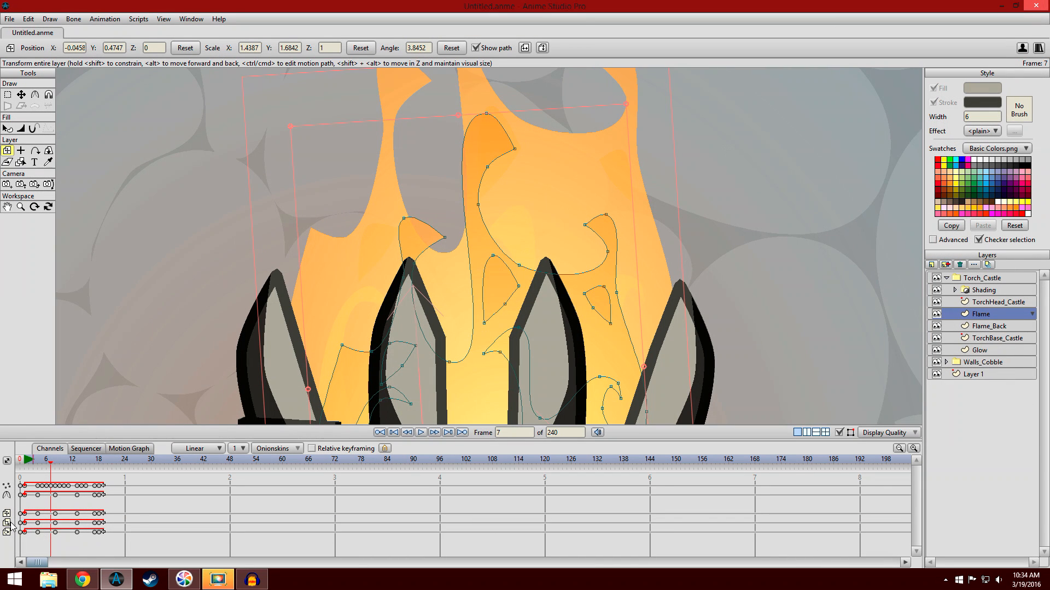
- Step through the Flame layer's animation frame by frame from frame 8 past frame 18, and return to frame 1
{"action": "left_click", "coordinate": [55, 465]}
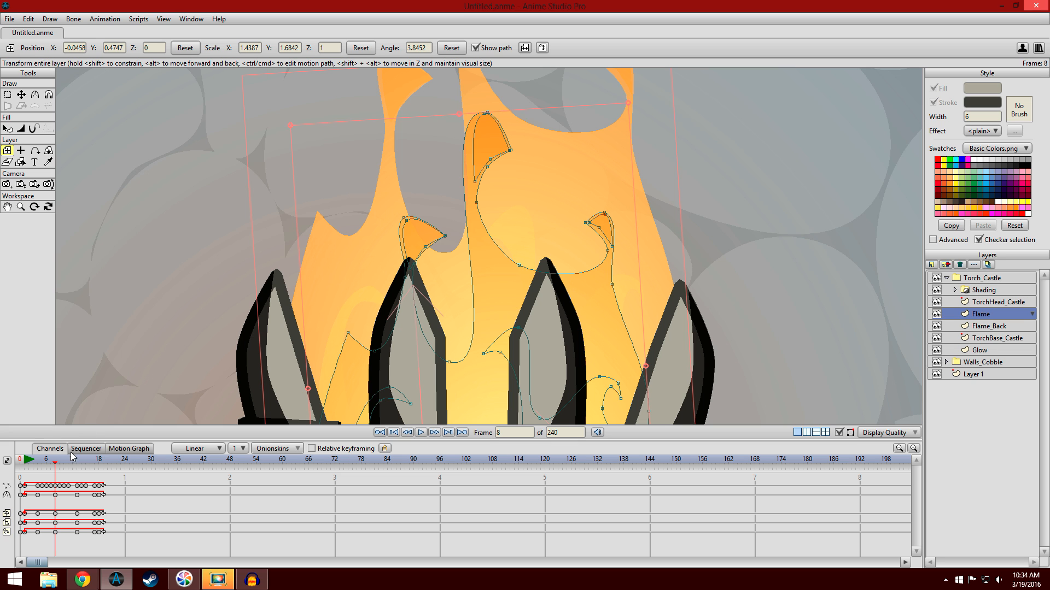
{"action": "left_click", "coordinate": [60, 465]}
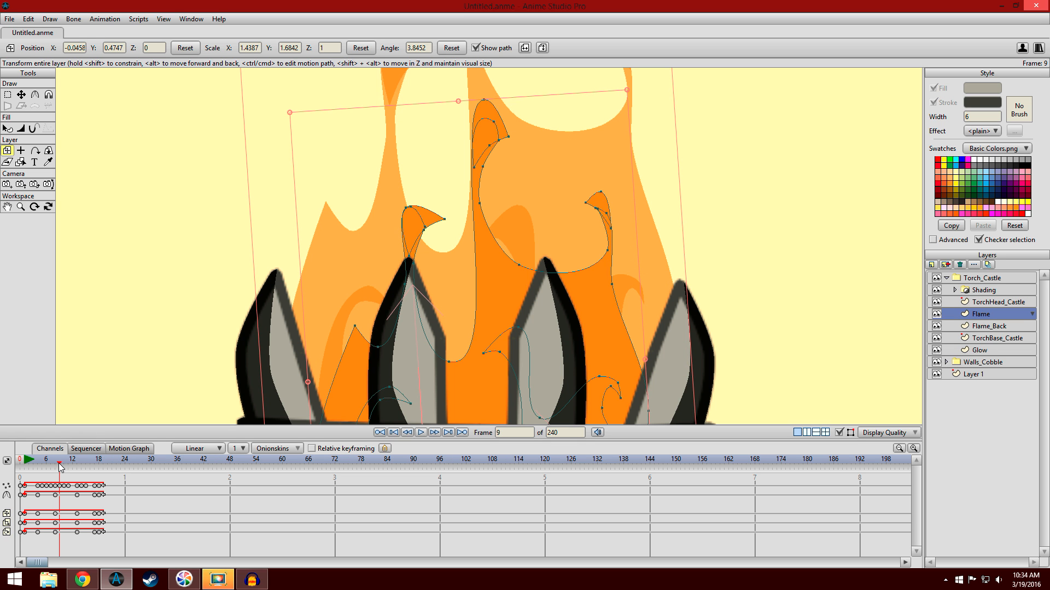
{"action": "left_click", "coordinate": [64, 465]}
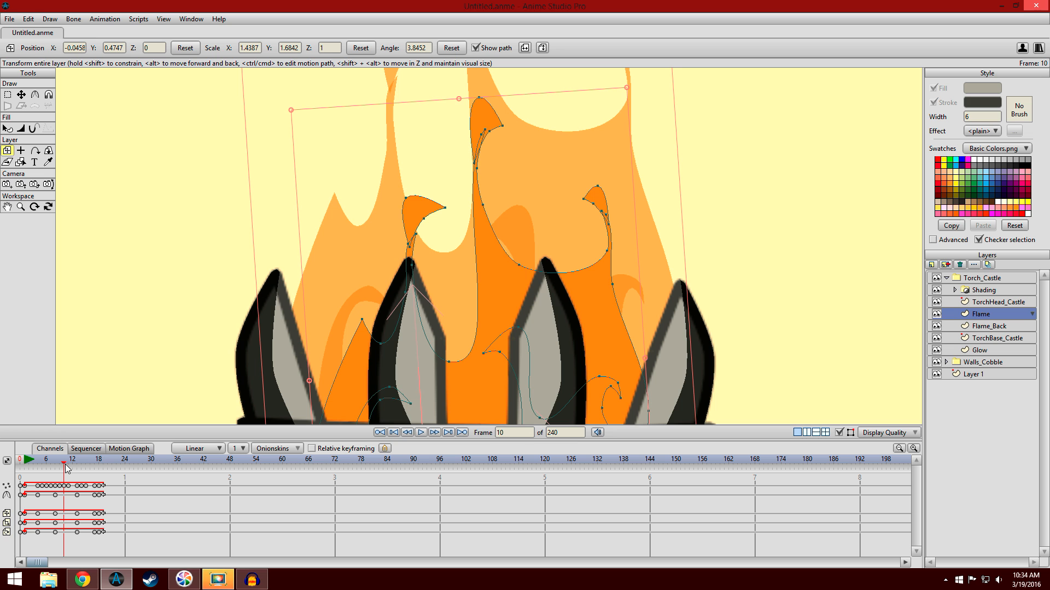
{"action": "left_click", "coordinate": [69, 466]}
{"action": "left_click", "coordinate": [73, 467]}
{"action": "left_click", "coordinate": [78, 468]}
{"action": "left_click", "coordinate": [82, 469]}
{"action": "left_click", "coordinate": [86, 469]}
{"action": "left_click", "coordinate": [90, 469]}
{"action": "left_click", "coordinate": [95, 469]}
{"action": "left_click", "coordinate": [100, 469]}
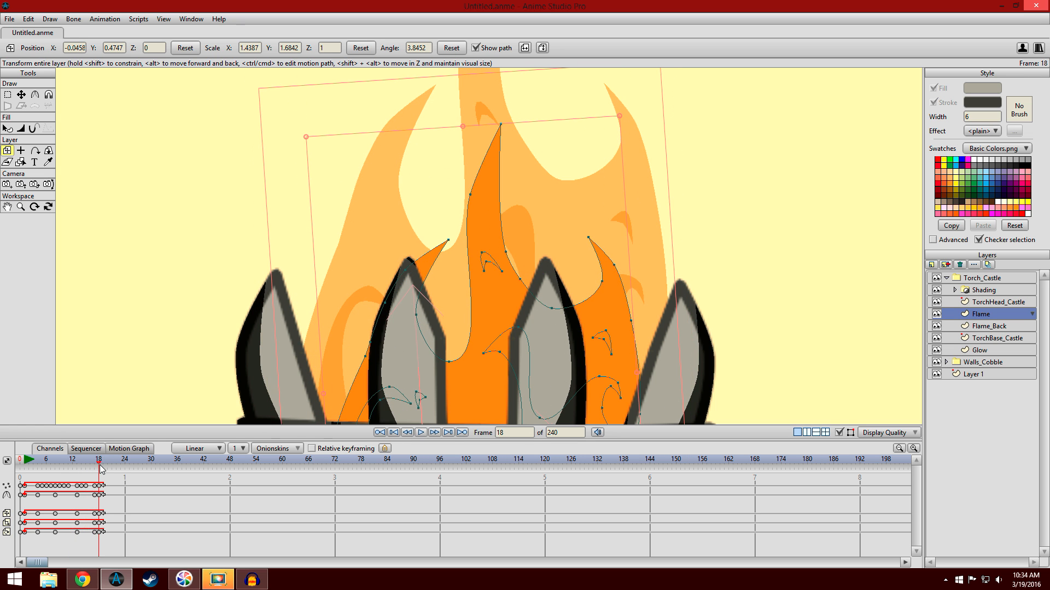
{"action": "left_click", "coordinate": [104, 469]}
{"action": "left_click", "coordinate": [108, 468]}
{"action": "left_click", "coordinate": [113, 468]}
{"action": "left_click_drag", "start_coordinate": [112, 469], "coordinate": [24, 474]}
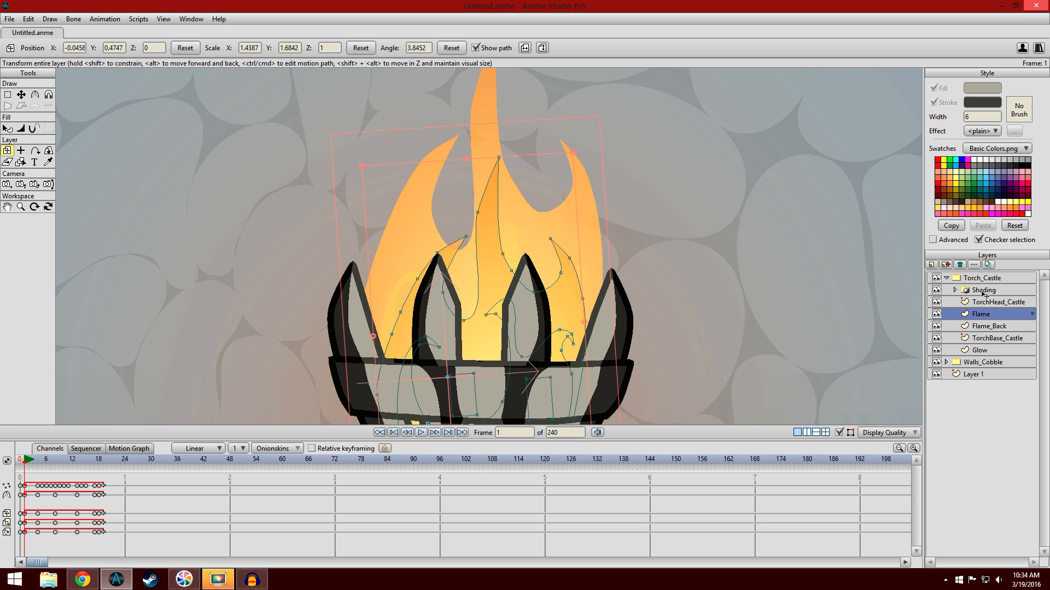
- Compare the shapes and keyframes of the Flame_Back and Flame layers at frame 1
{"action": "left_click", "coordinate": [1000, 327]}
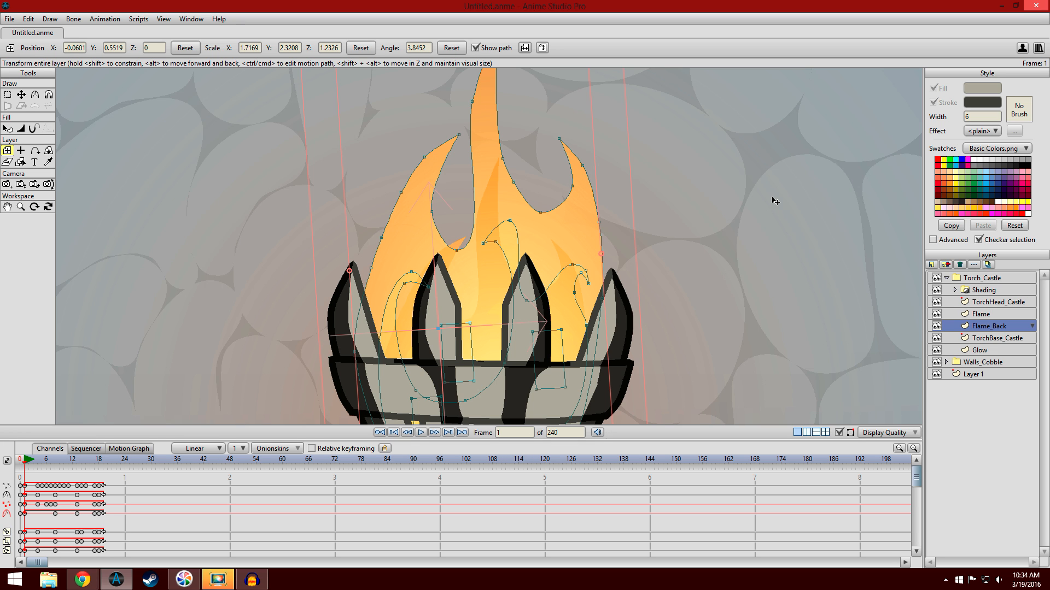
{"action": "left_click_drag", "start_coordinate": [772, 198], "coordinate": [760, 216]}
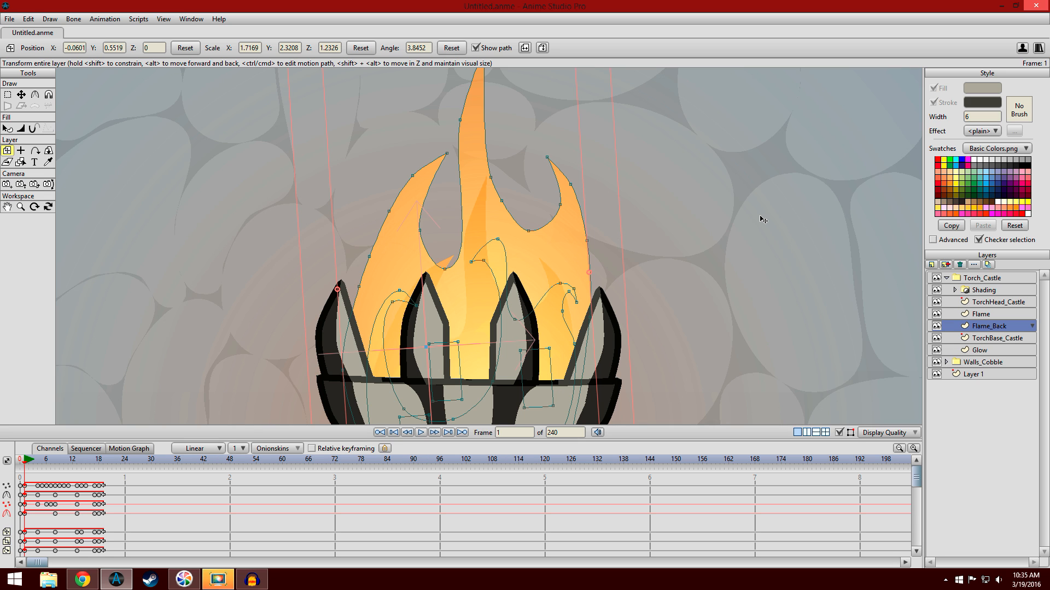
{"action": "left_click", "coordinate": [990, 315]}
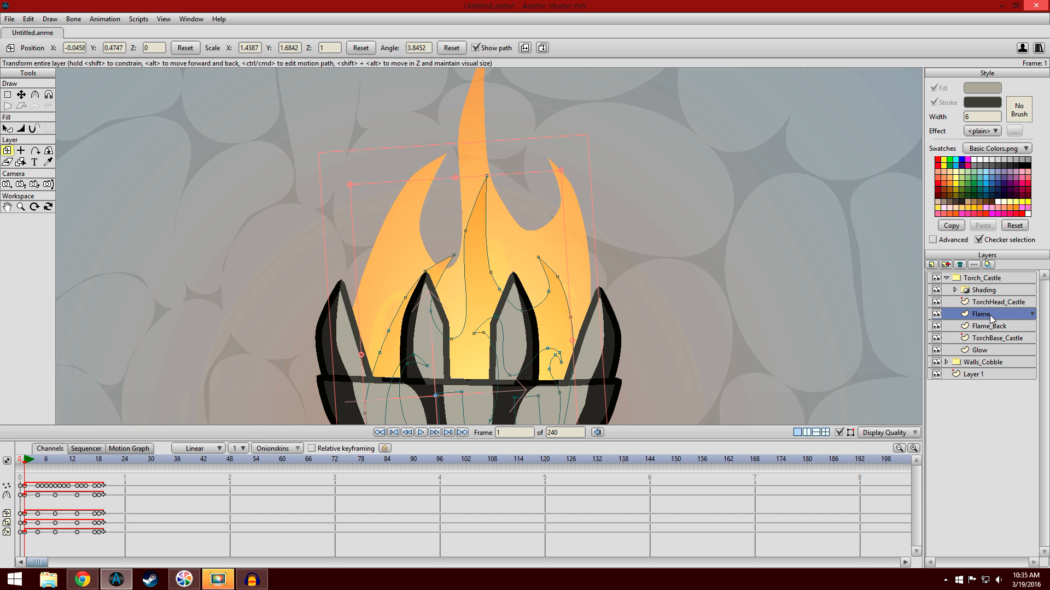
{"action": "left_click", "coordinate": [991, 327]}
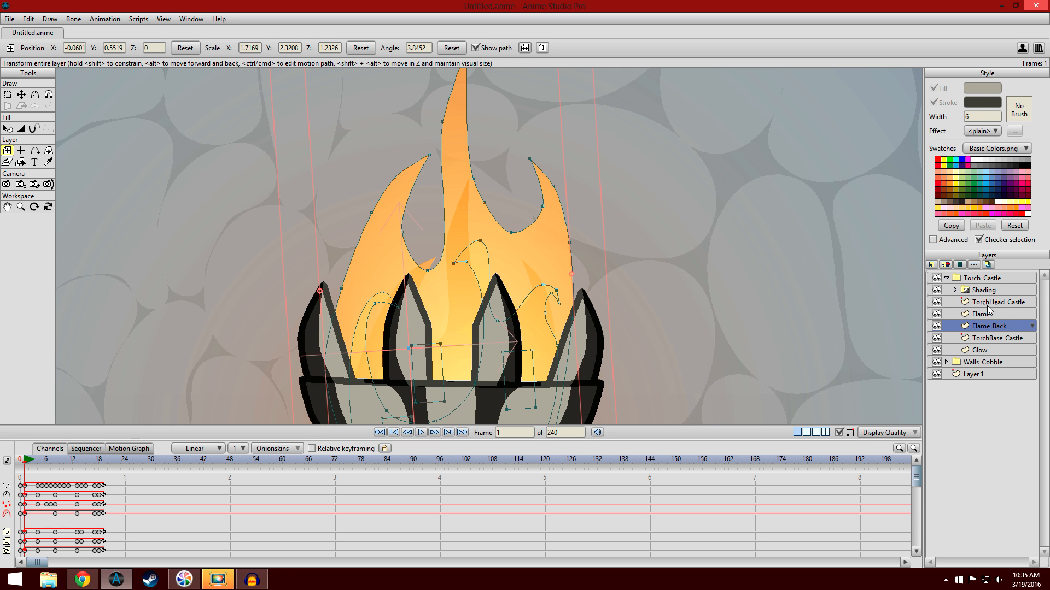
{"action": "left_click", "coordinate": [988, 315]}
{"action": "double_click", "coordinate": [987, 315]}
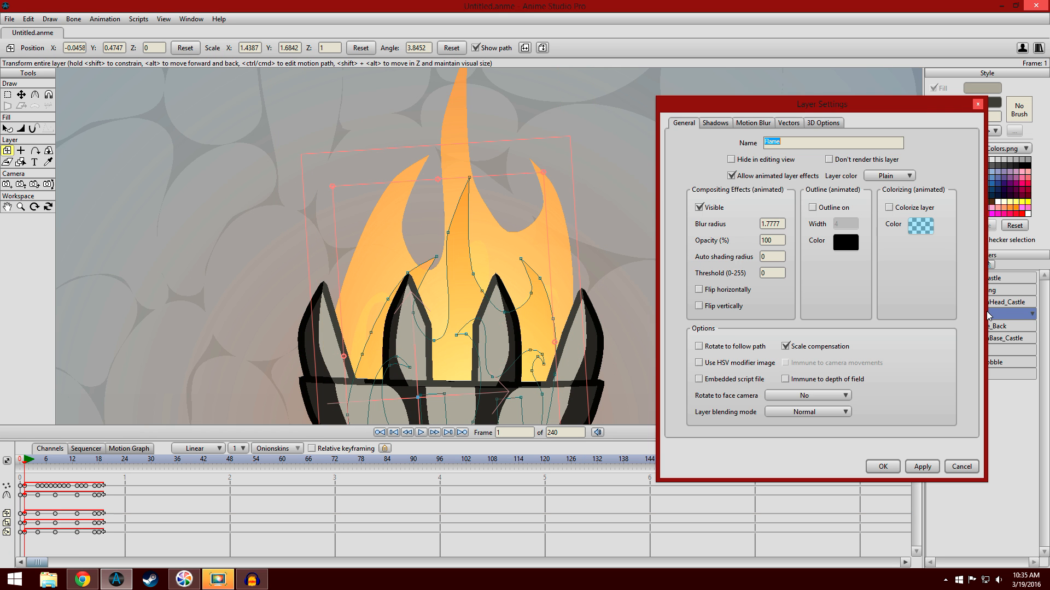
{"action": "left_click", "coordinate": [955, 467]}
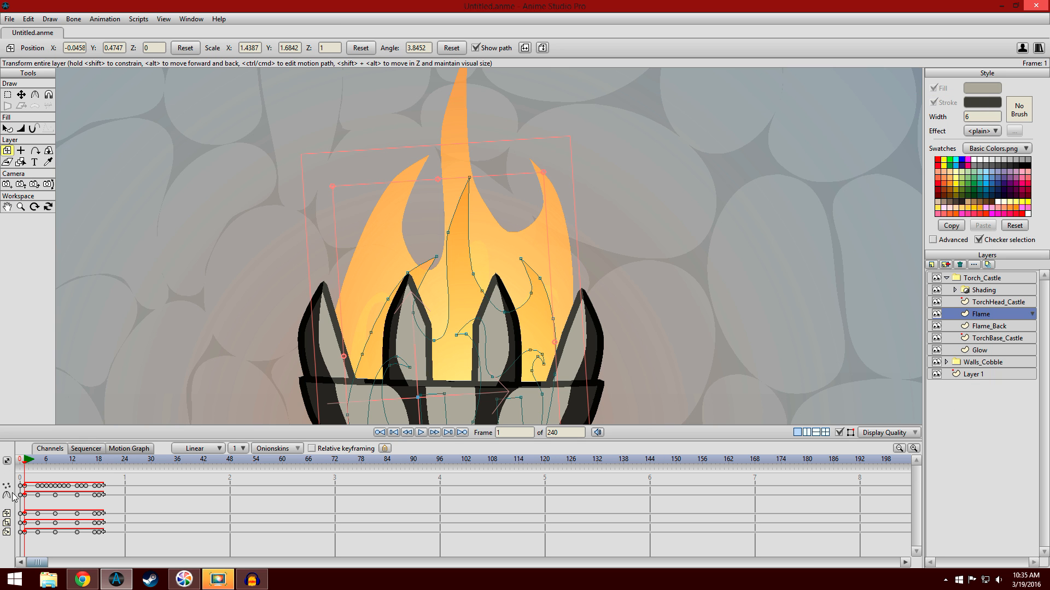
- Set the Flame layer's blur radius to 2 at frame 0 in its layer settings
{"action": "left_click", "coordinate": [20, 464]}
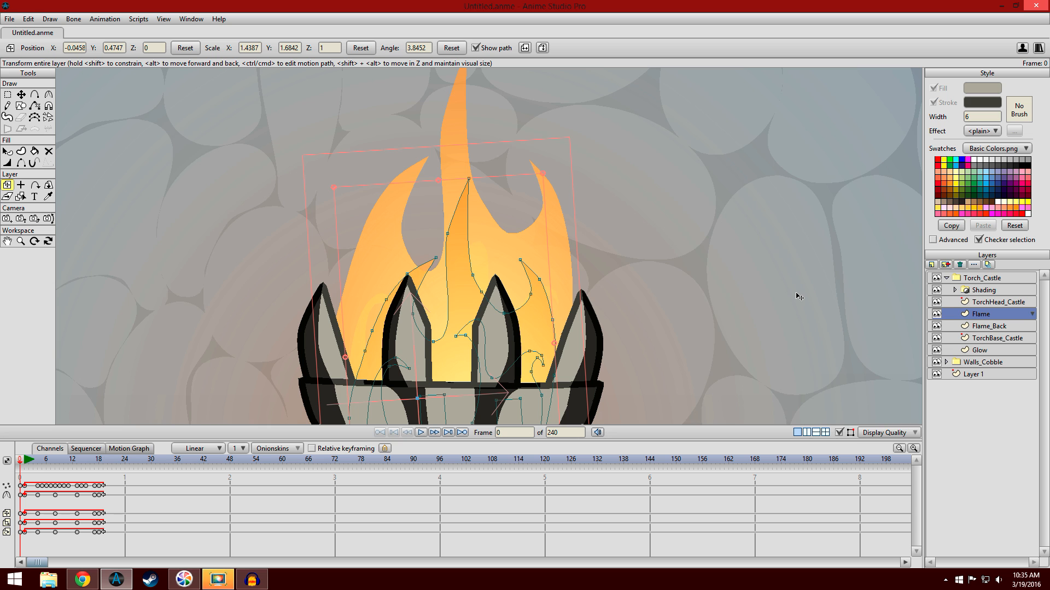
{"action": "scroll", "coordinate": [779, 302], "scroll_direction": "down", "scroll_amount": 1}
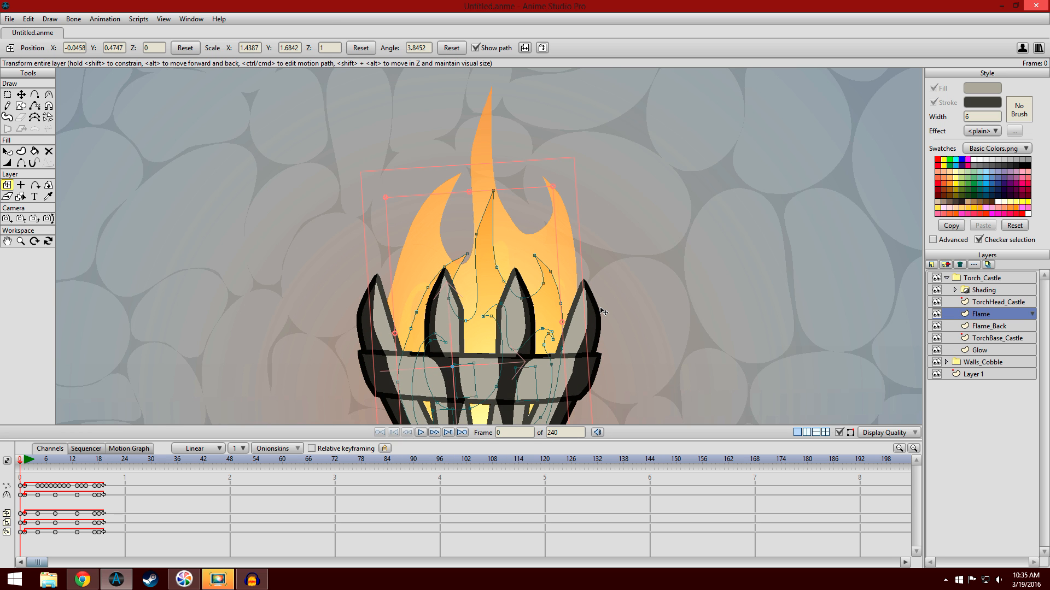
{"action": "scroll", "coordinate": [600, 311], "scroll_direction": "up", "scroll_amount": 1}
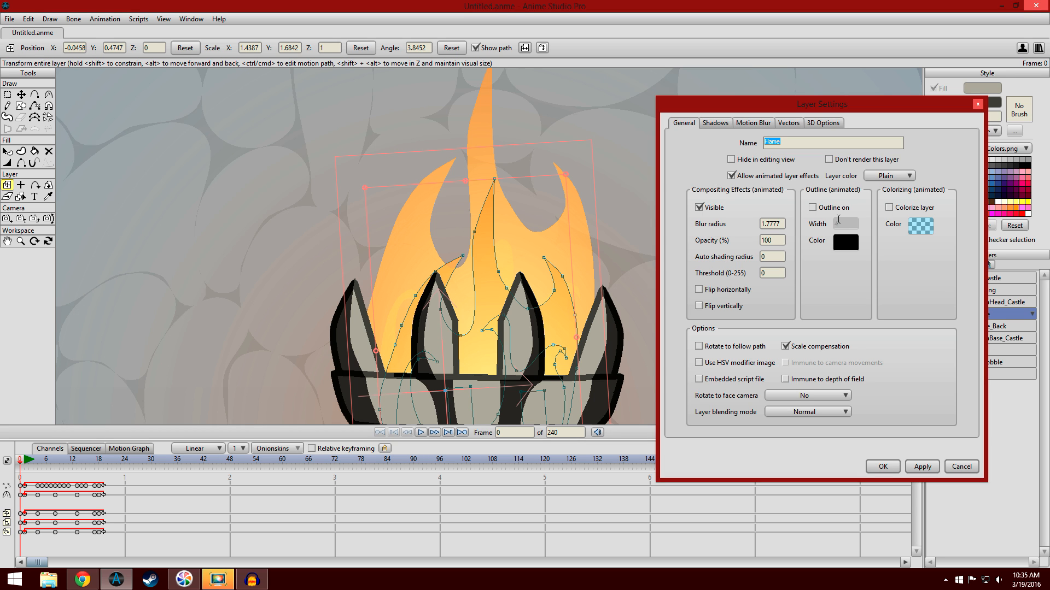
{"action": "double_click", "coordinate": [782, 223]}
{"action": "type", "text": "2"}
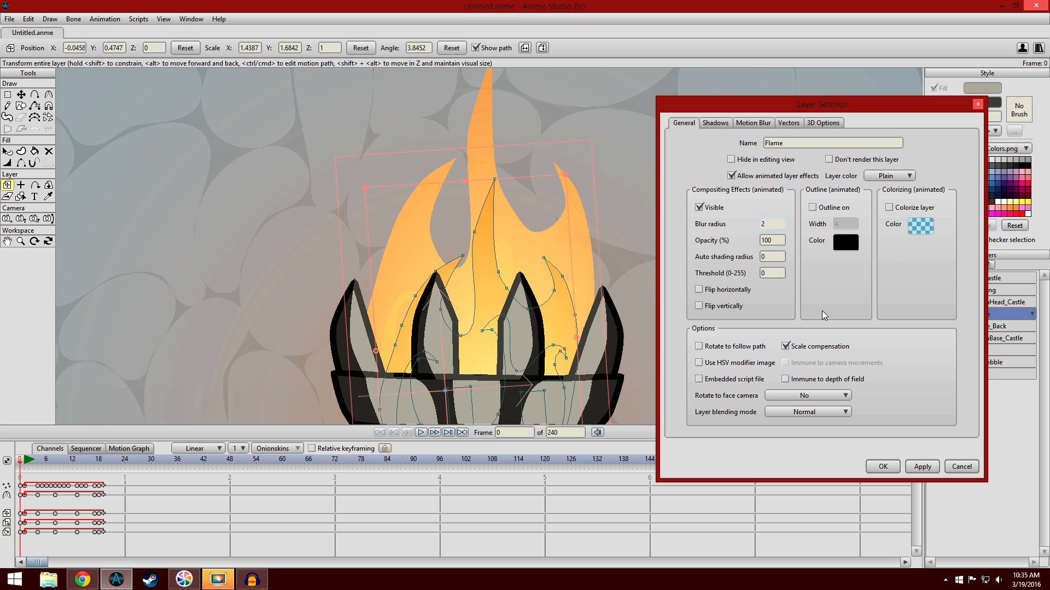
{"action": "left_click", "coordinate": [923, 467]}
{"action": "left_click", "coordinate": [896, 468]}
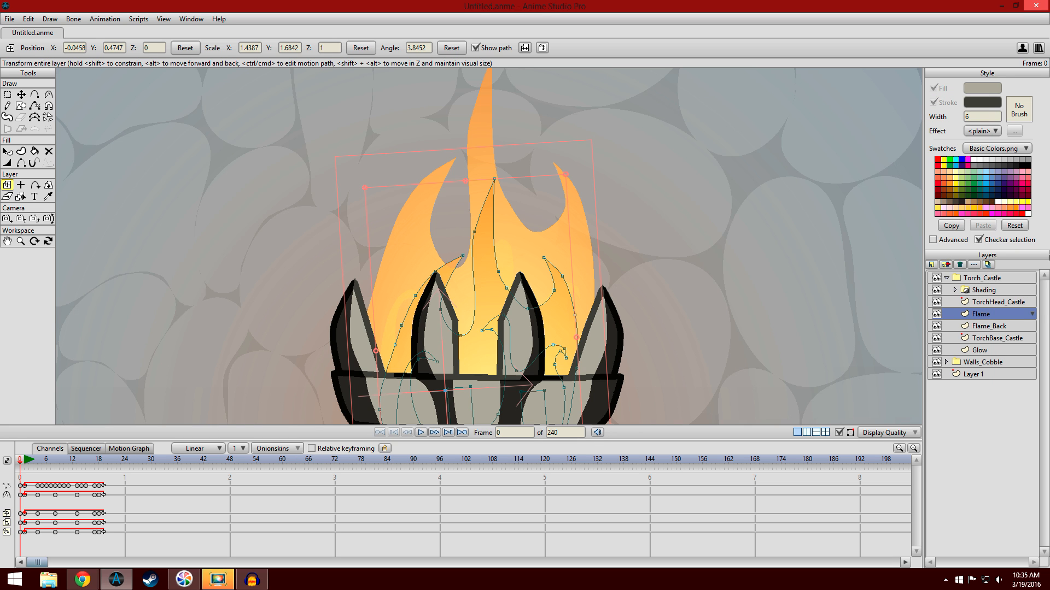
- Set the Flame_Back layer's blur radius to 2 in its layer settings
{"action": "double_click", "coordinate": [982, 325]}
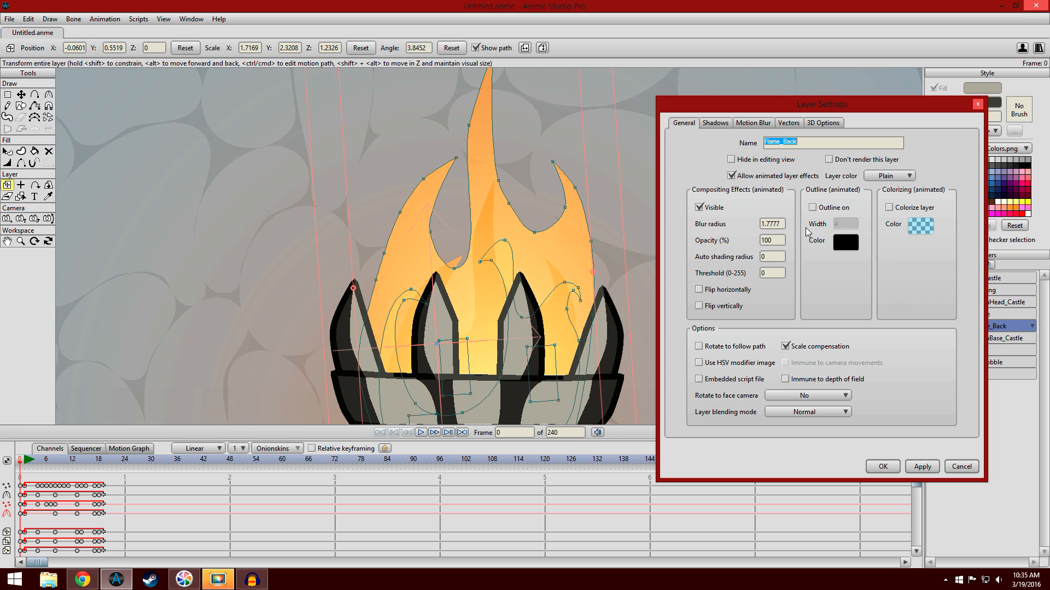
{"action": "left_click", "coordinate": [782, 224]}
{"action": "type", "text": "2"}
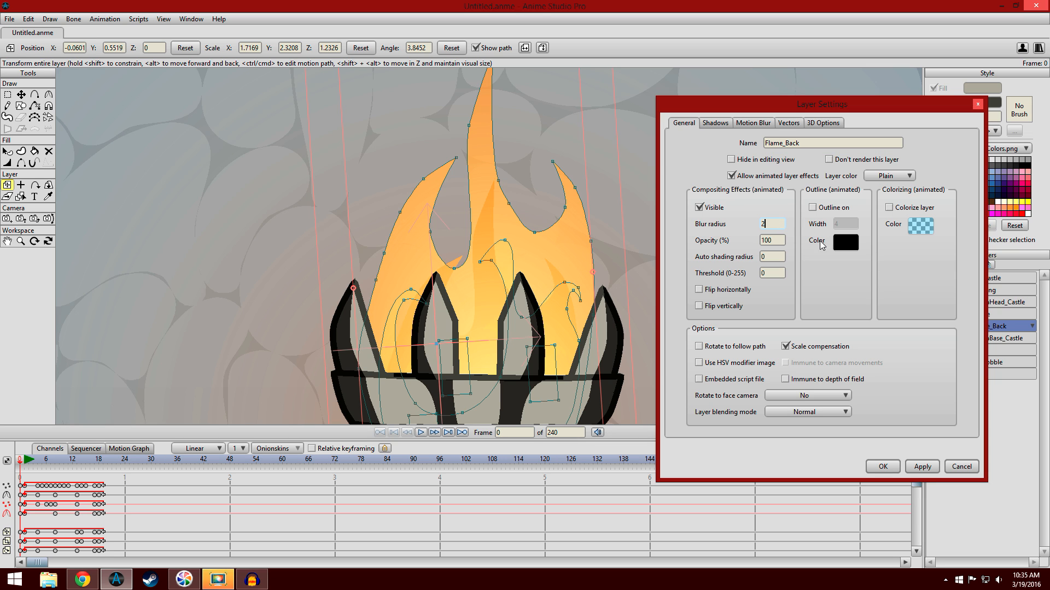
{"action": "left_click", "coordinate": [887, 467]}
- Render a preview of frame 0 to check the blurred flames, and close the render
{"action": "key", "text": "ctrl+r"}
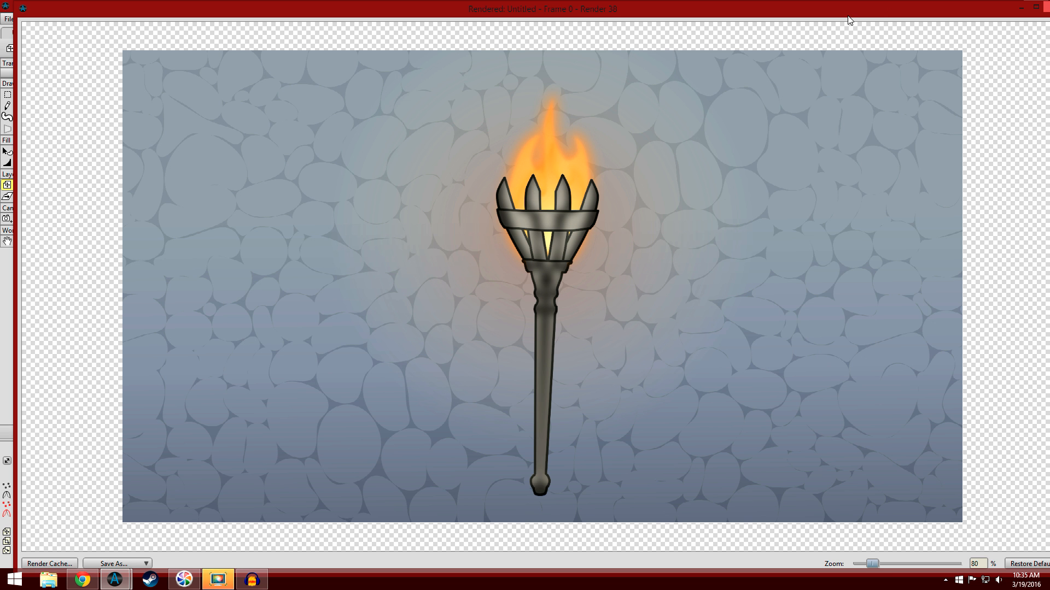
{"action": "left_click", "coordinate": [1036, 7]}
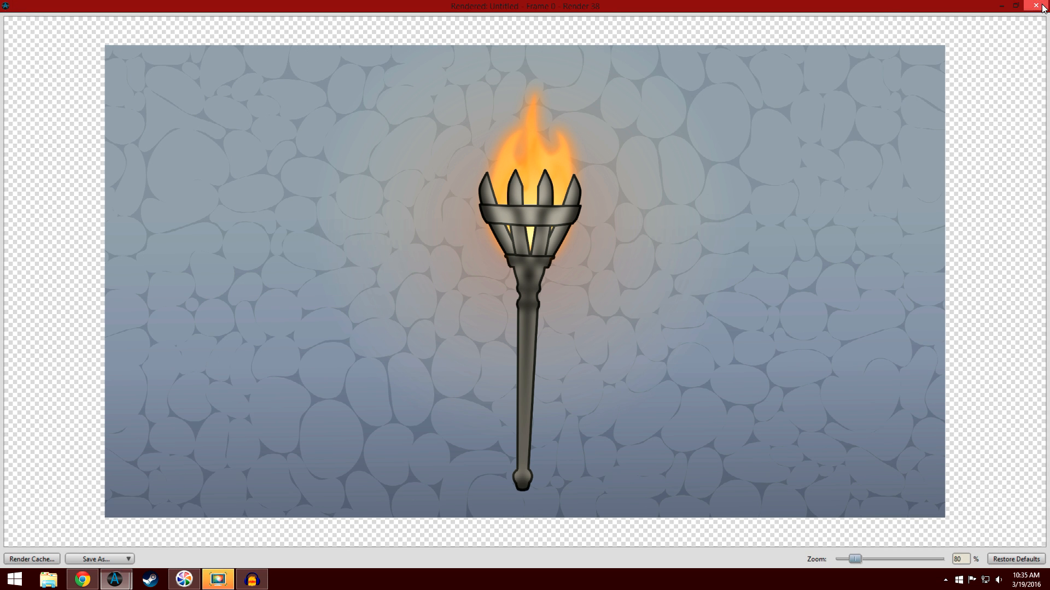
{"action": "left_click", "coordinate": [1042, 7]}
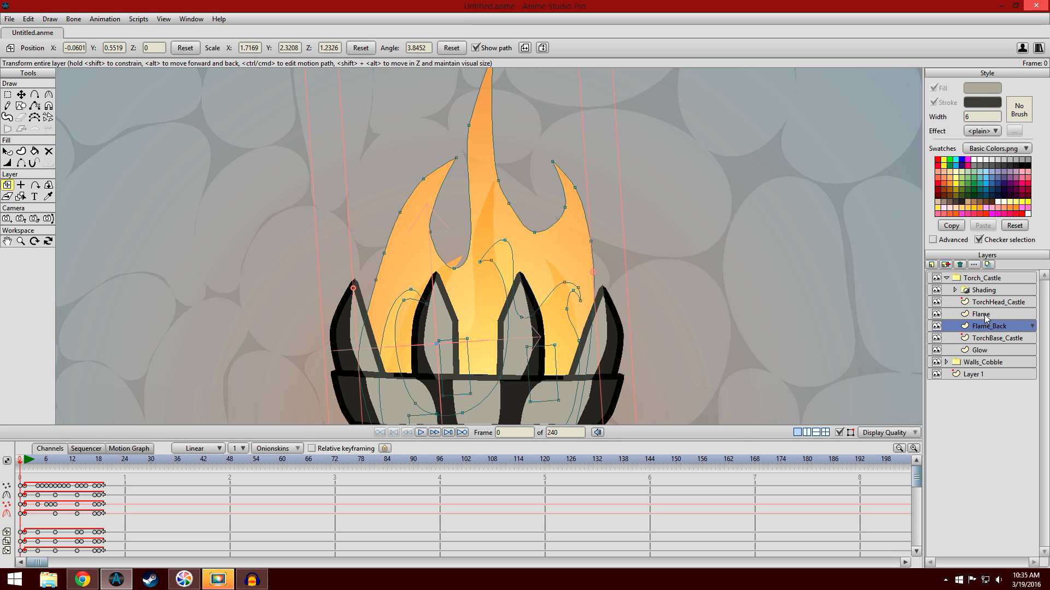
- Set the Flame layer's opacity to 80% in its layer settings
{"action": "double_click", "coordinate": [980, 314]}
{"action": "left_click", "coordinate": [772, 240]}
{"action": "type", "text": "890"}
{"action": "key", "text": "BackSpace"}
{"action": "key", "text": "BackSpace"}
{"action": "type", "text": "0"}
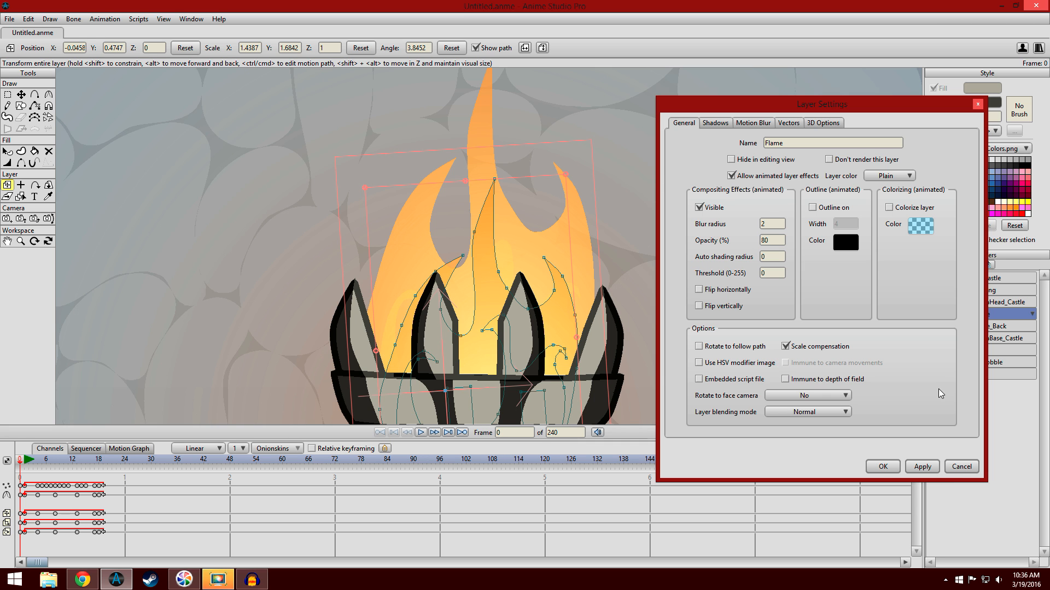
{"action": "left_click", "coordinate": [879, 467]}
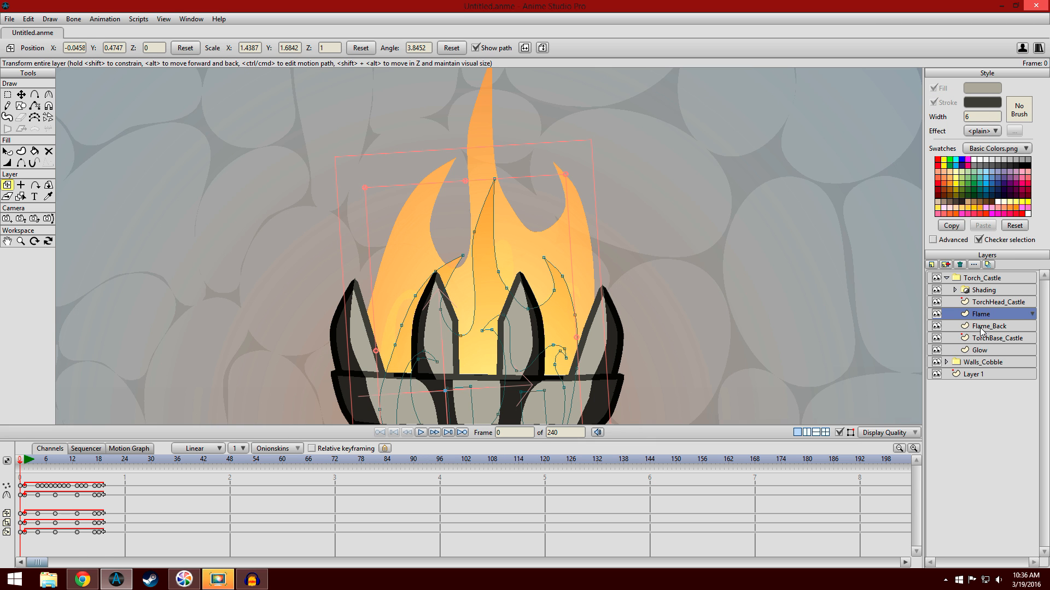
- Set the Flame_Back layer's opacity to 60% and its blur radius to 4 in its layer settings
{"action": "double_click", "coordinate": [981, 326]}
{"action": "double_click", "coordinate": [776, 240]}
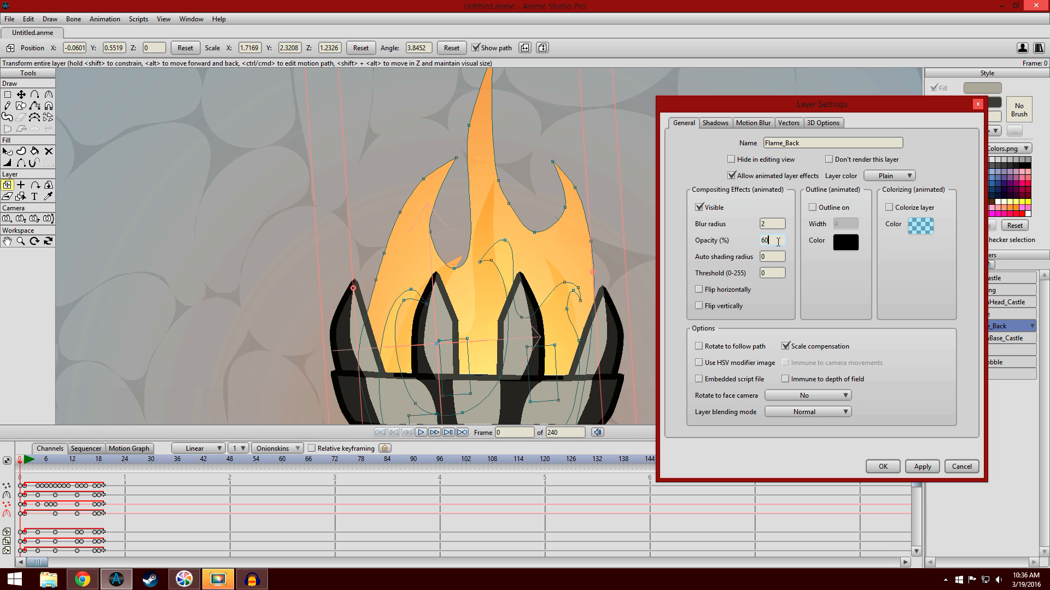
{"action": "double_click", "coordinate": [768, 224]}
{"action": "type", "text": "4"}
{"action": "left_click", "coordinate": [882, 466]}
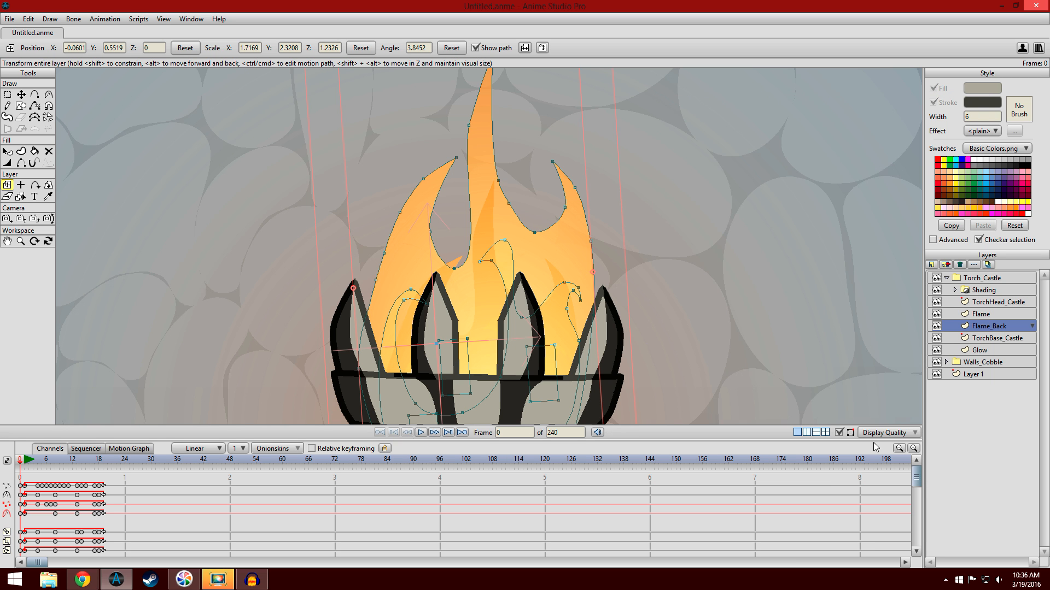
- Render frame 0 again to check the more transparent, softer flame, and close the render
{"action": "key", "text": "ctrl+r"}
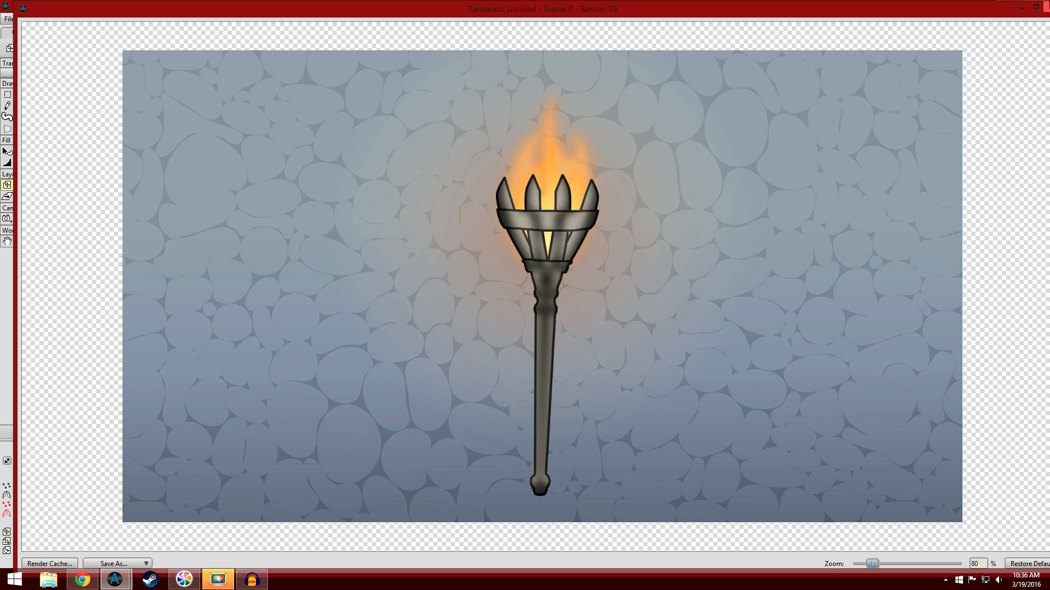
{"action": "left_click", "coordinate": [1035, 7]}
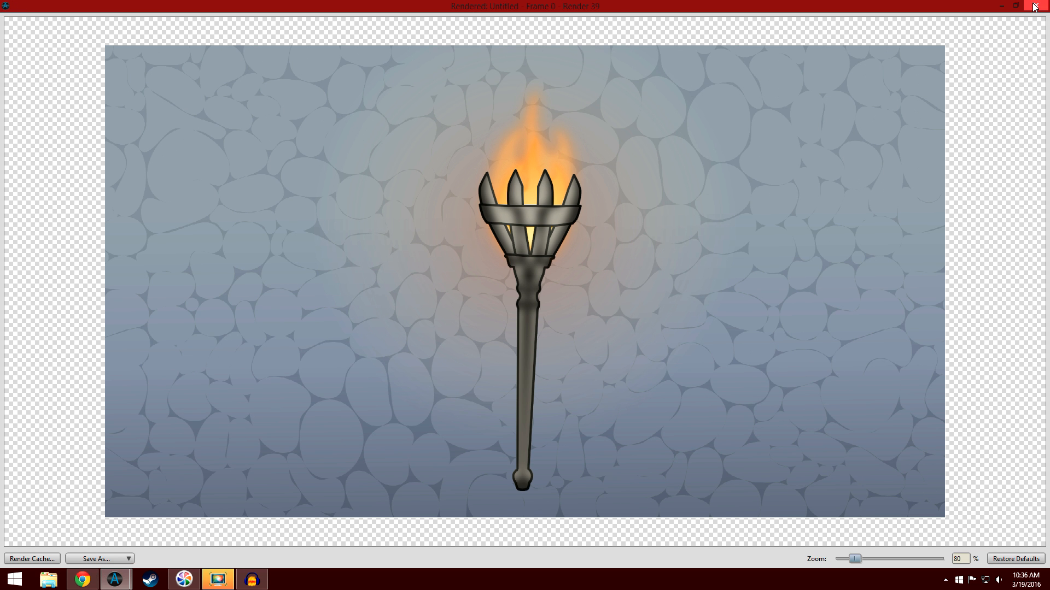
{"action": "left_click", "coordinate": [1035, 7]}
- Look over the whole torch and inspect the TorchHead_Castle, TorchBase_Castle and Glow layers one after another
{"action": "scroll", "coordinate": [546, 314], "scroll_direction": "down", "scroll_amount": 4}
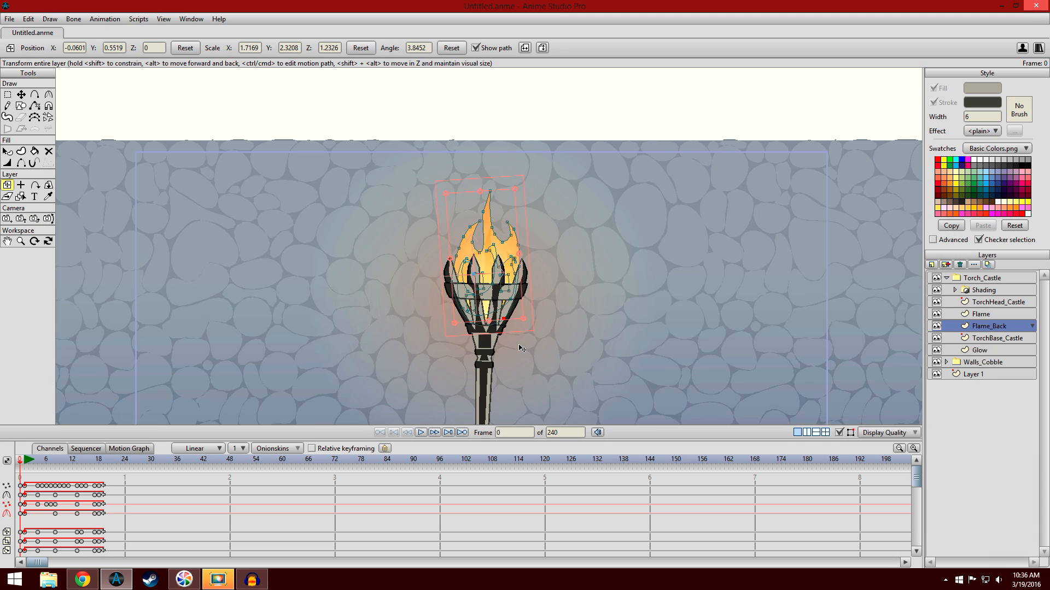
{"action": "scroll", "coordinate": [503, 368], "scroll_direction": "up", "scroll_amount": 2}
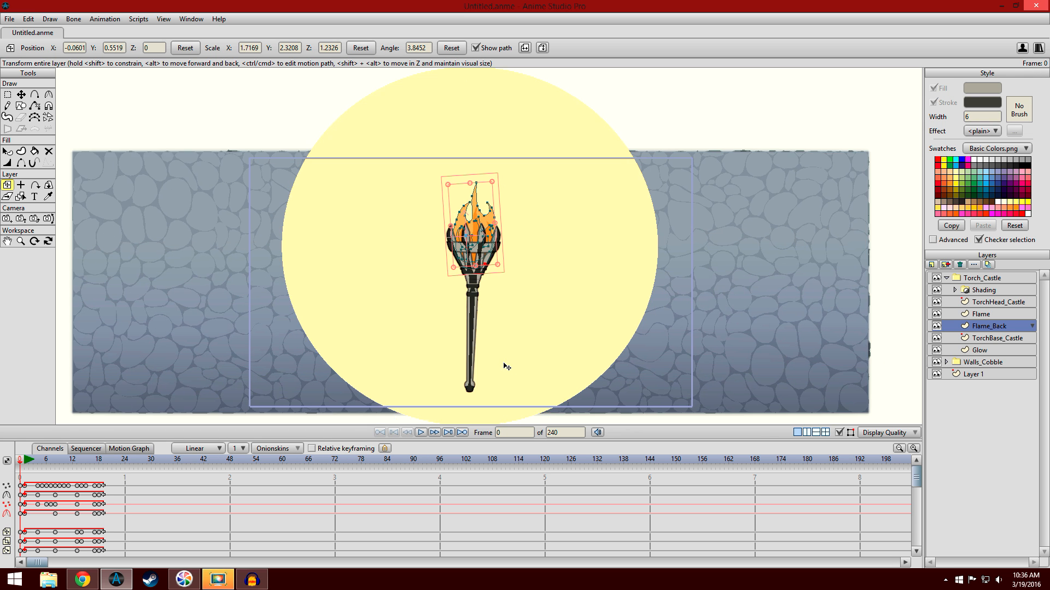
{"action": "scroll", "coordinate": [503, 366], "scroll_direction": "up", "scroll_amount": 1}
{"action": "mouse_move", "coordinate": [614, 348]}
{"action": "left_mouse_down"}
{"action": "mouse_move", "coordinate": [706, 241]}
{"action": "mouse_move", "coordinate": [661, 291]}
{"action": "left_mouse_up"}
{"action": "scroll", "coordinate": [662, 291], "scroll_direction": "down", "scroll_amount": 2}
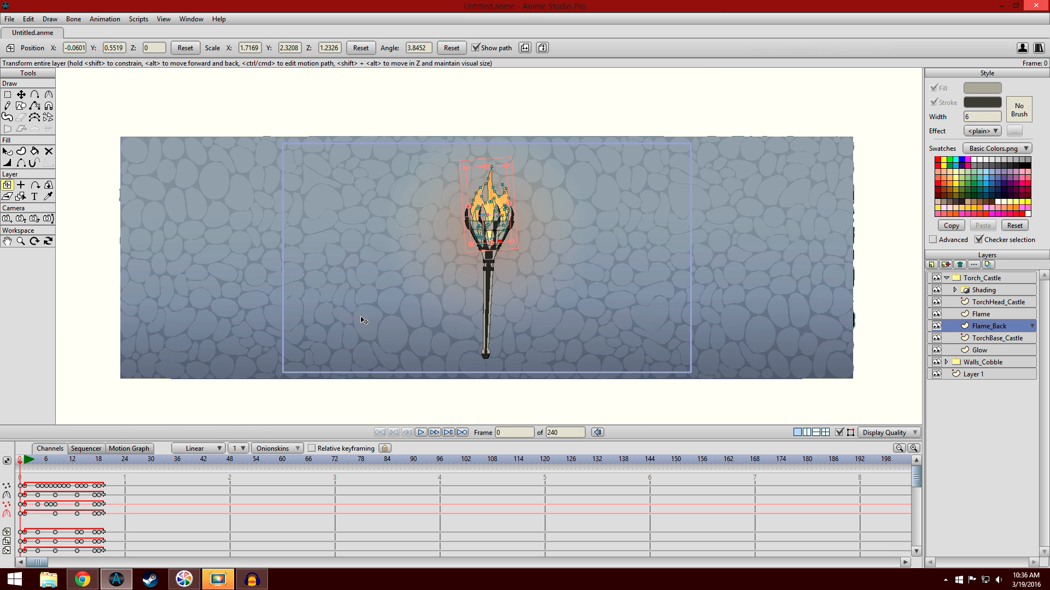
{"action": "scroll", "coordinate": [595, 179], "scroll_direction": "up", "scroll_amount": 3}
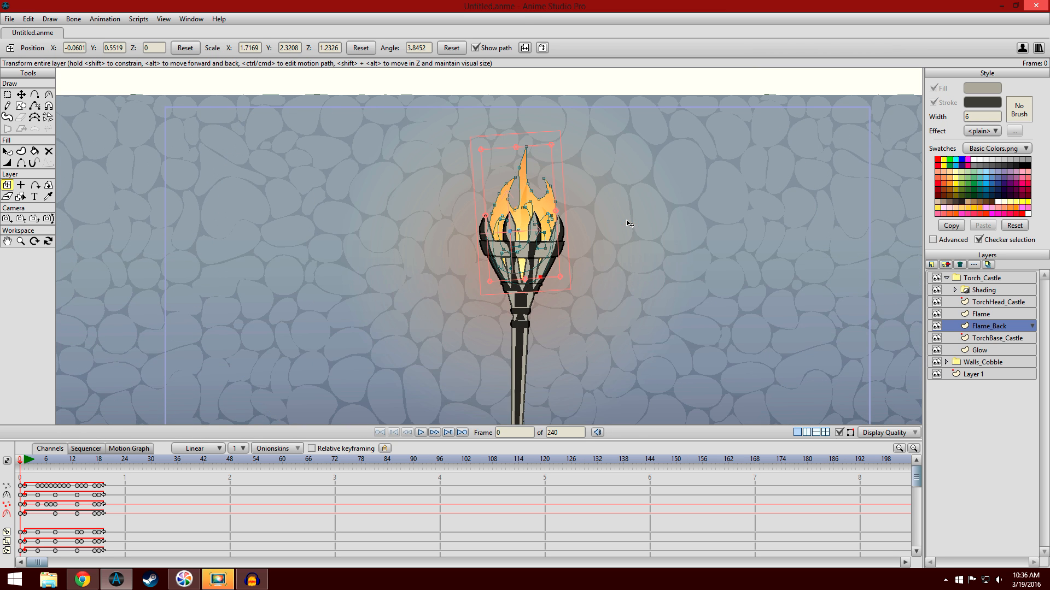
{"action": "scroll", "coordinate": [523, 200], "scroll_direction": "up", "scroll_amount": 2}
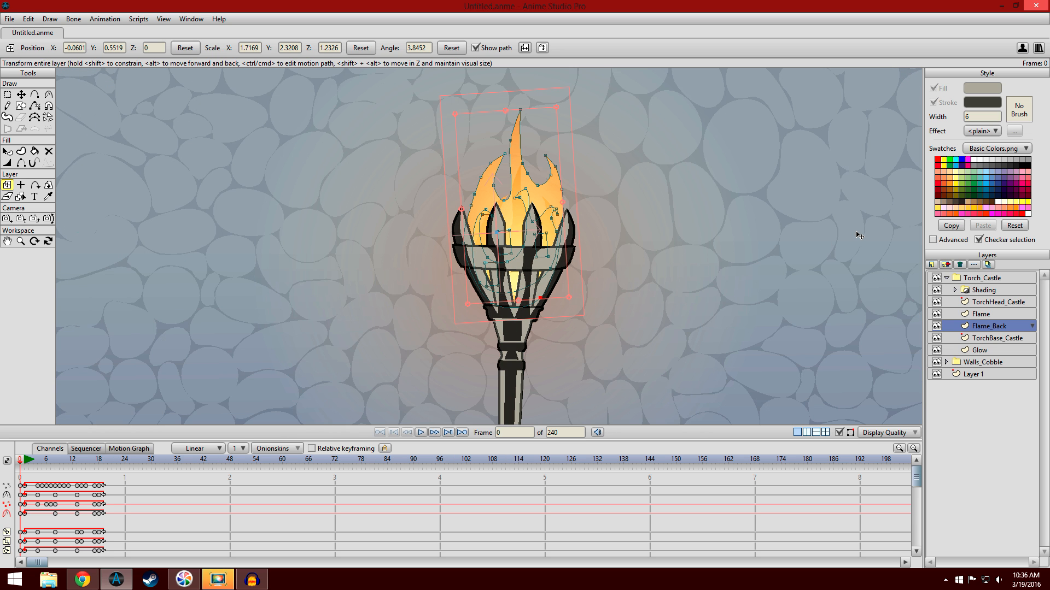
{"action": "left_click", "coordinate": [1012, 302]}
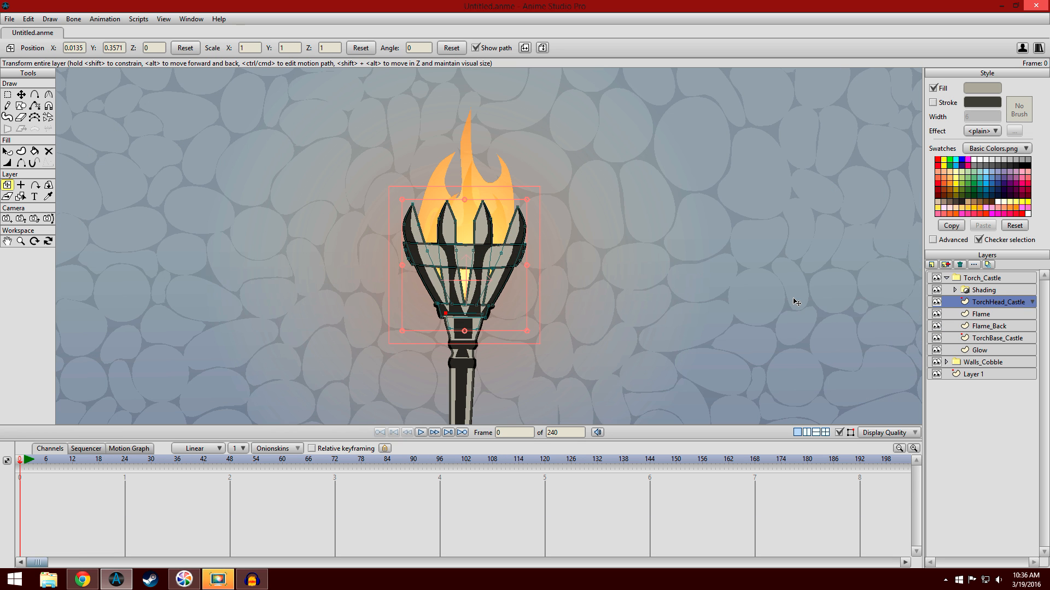
{"action": "left_click", "coordinate": [1002, 339]}
{"action": "left_click", "coordinate": [1000, 351]}
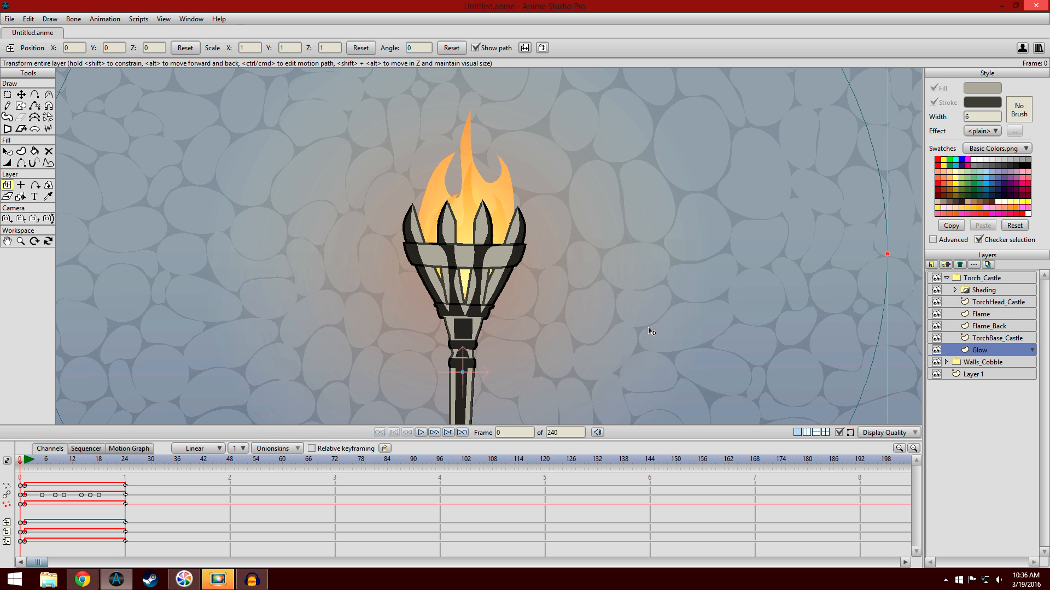
- Examine how far the glow spreads around the torch and check the Glow layer's settings without changing them
{"action": "scroll", "coordinate": [649, 190], "scroll_direction": "up", "scroll_amount": 2}
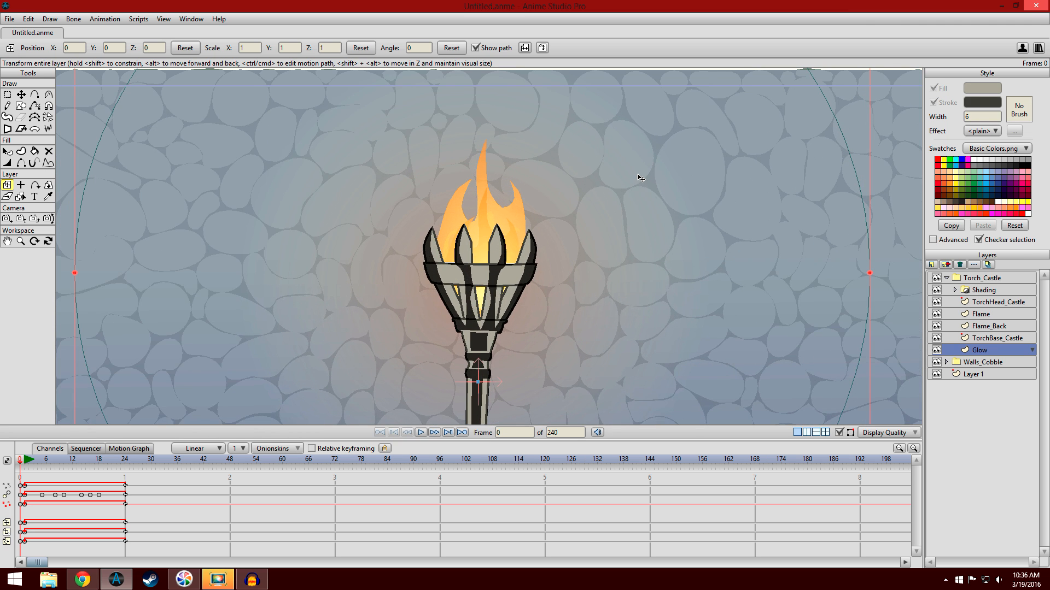
{"action": "scroll", "coordinate": [641, 188], "scroll_direction": "down", "scroll_amount": 2}
{"action": "scroll", "coordinate": [645, 202], "scroll_direction": "up", "scroll_amount": 1}
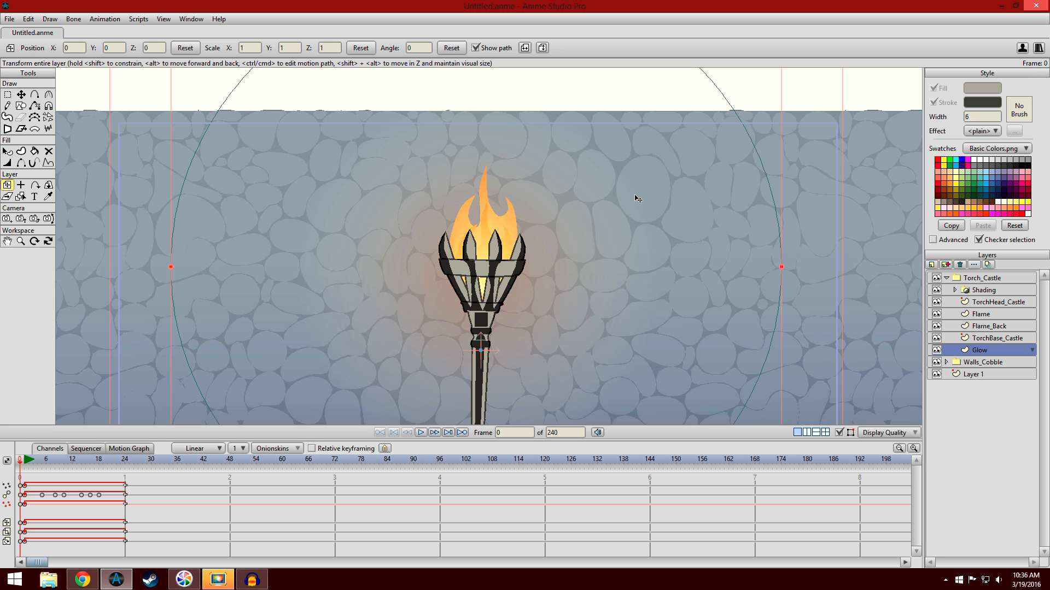
{"action": "scroll", "coordinate": [624, 188], "scroll_direction": "up", "scroll_amount": 1}
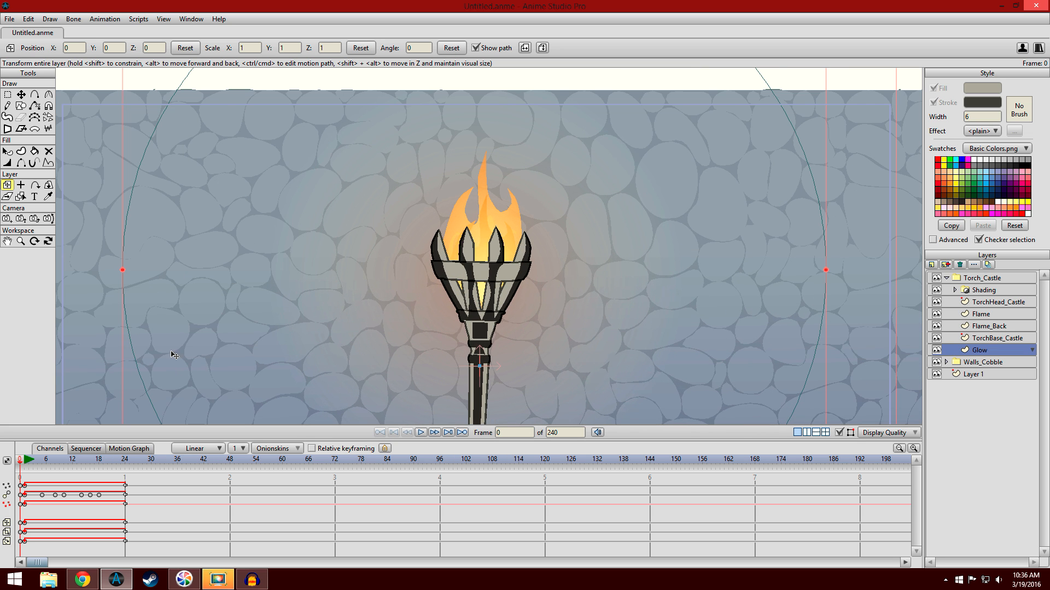
{"action": "left_click", "coordinate": [47, 197]}
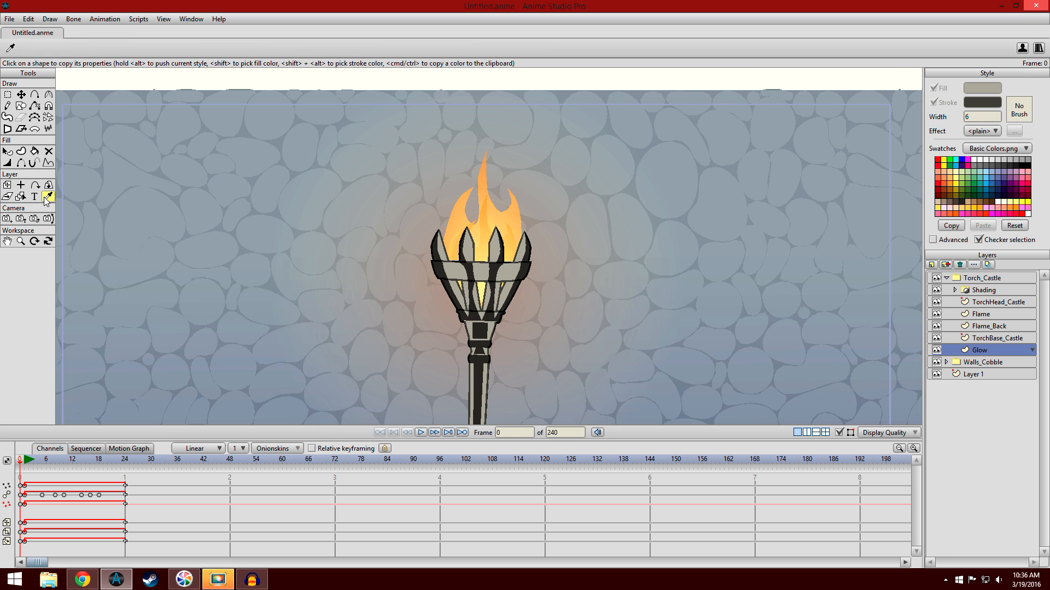
{"action": "scroll", "coordinate": [211, 199], "scroll_direction": "down", "scroll_amount": 2}
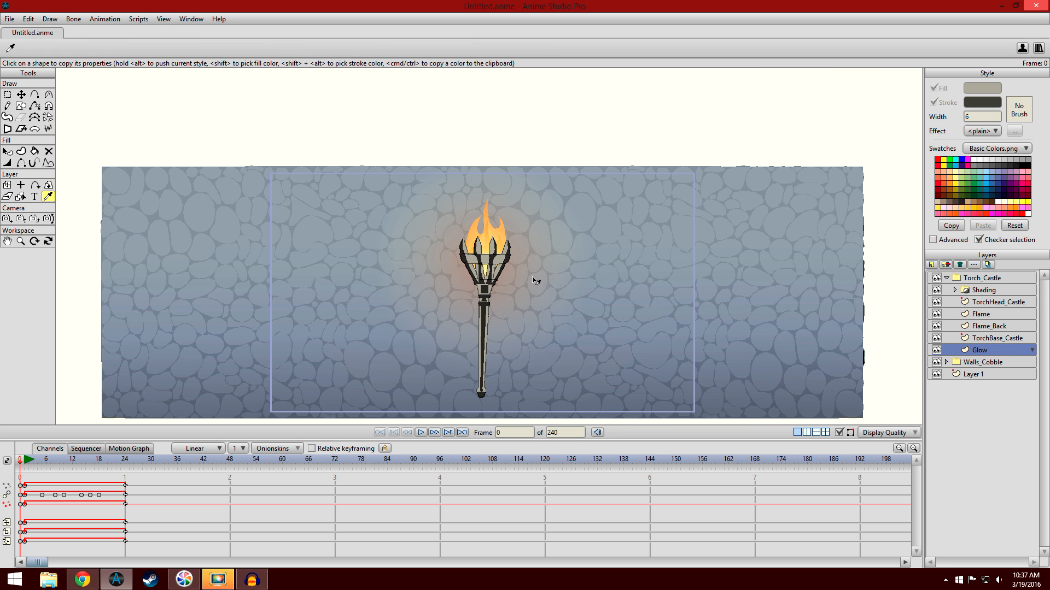
{"action": "double_click", "coordinate": [1010, 350]}
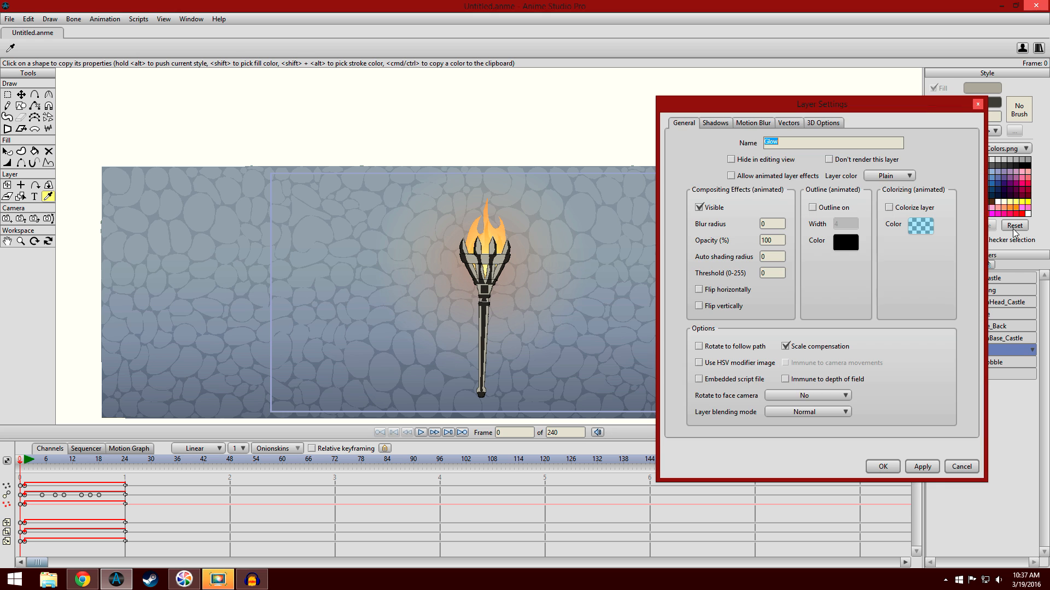
{"action": "key", "text": "Escape"}
- Select the Glow layer's circle and inspect the start and end colors of its radial gradient, leaving them as they are
{"action": "left_click", "coordinate": [7, 151]}
{"action": "left_click", "coordinate": [361, 262]}
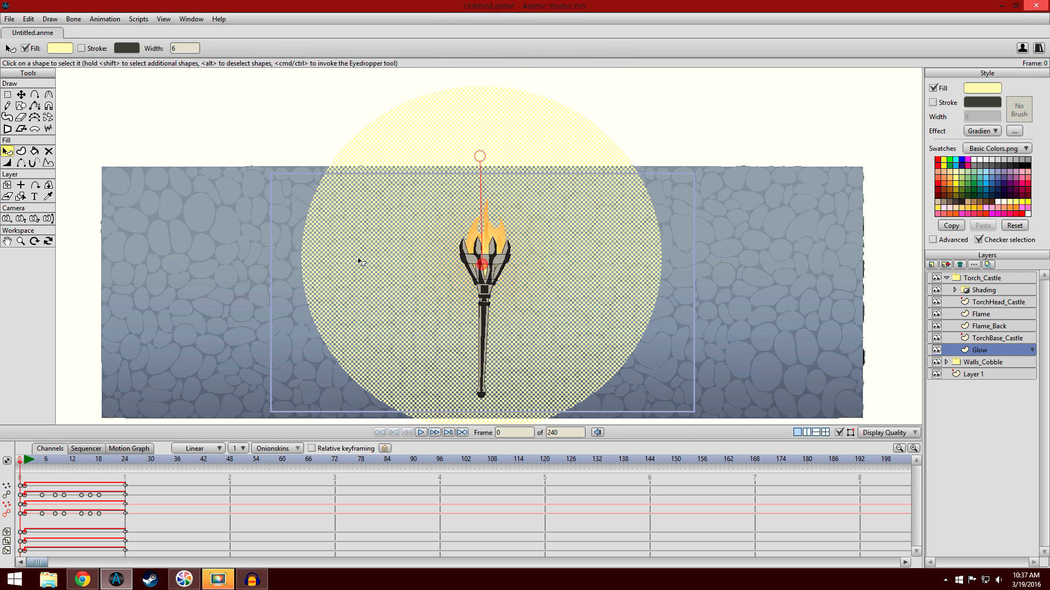
{"action": "left_click", "coordinate": [1015, 131]}
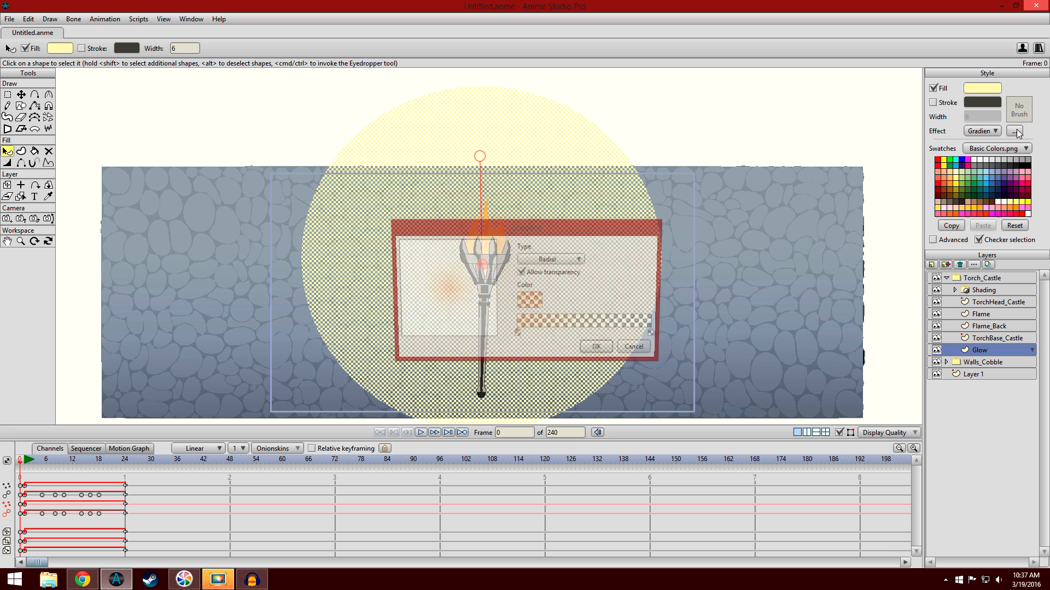
{"action": "double_click", "coordinate": [516, 335]}
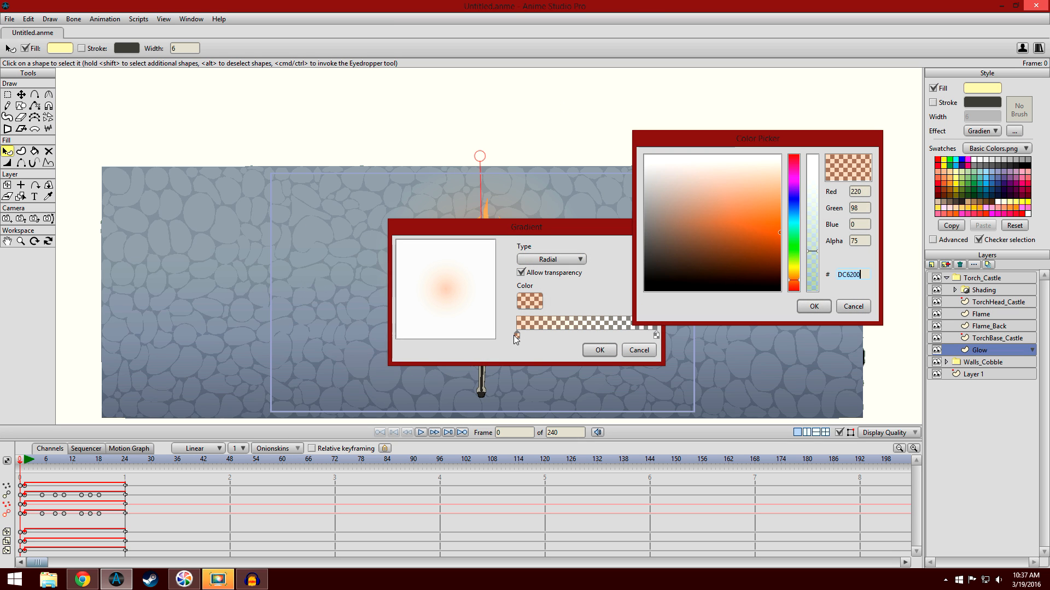
{"action": "left_click", "coordinate": [852, 309]}
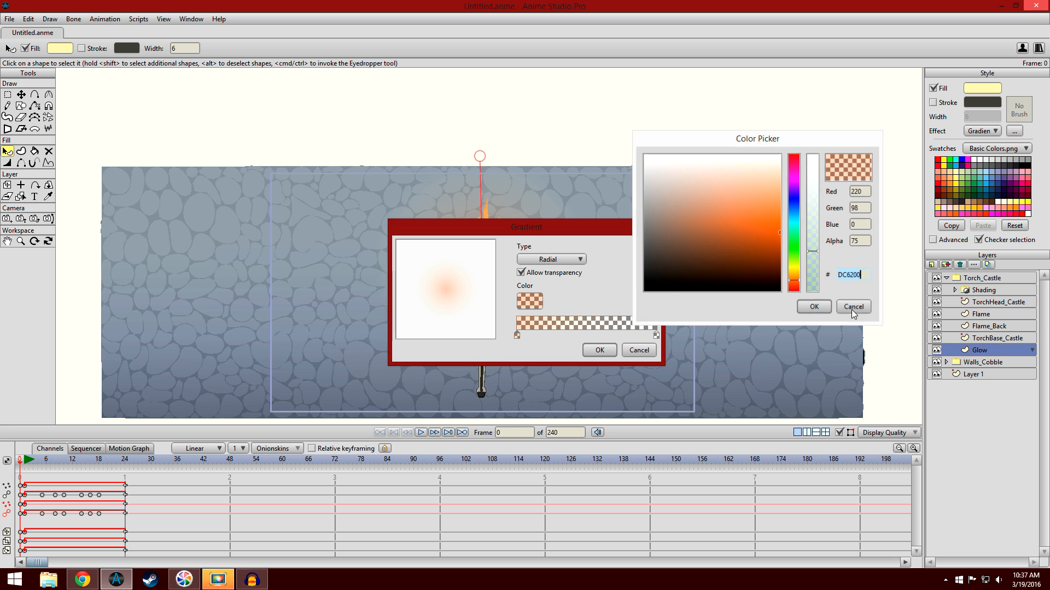
{"action": "double_click", "coordinate": [656, 335]}
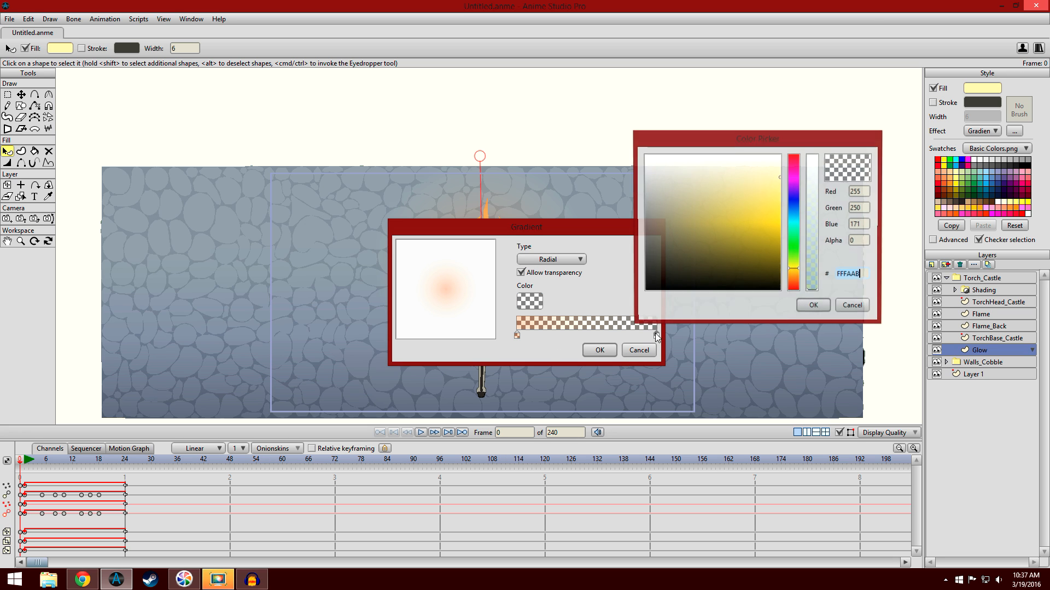
{"action": "left_click", "coordinate": [852, 305]}
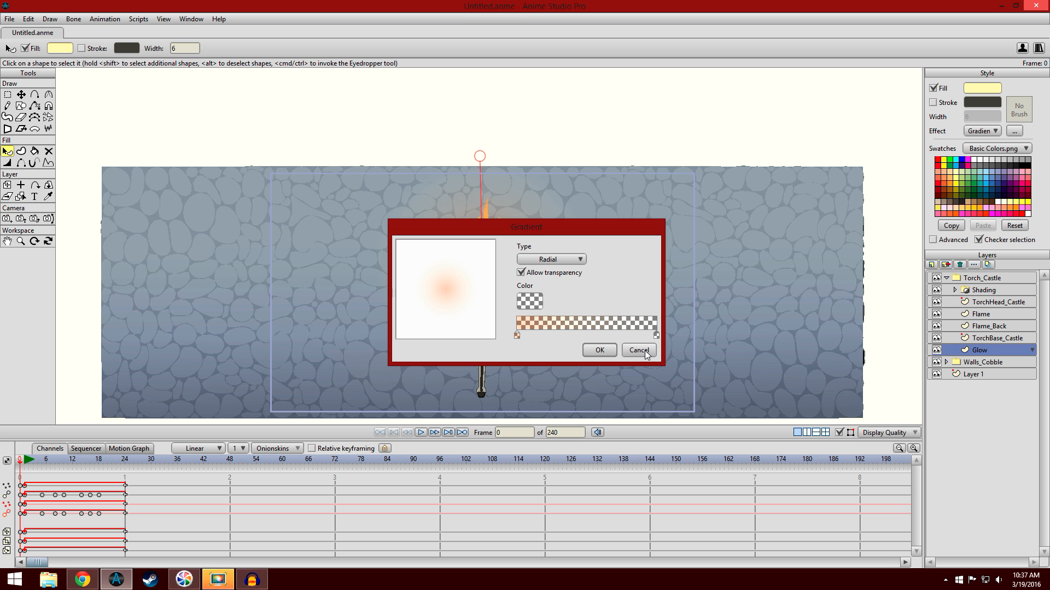
{"action": "left_click", "coordinate": [639, 350]}
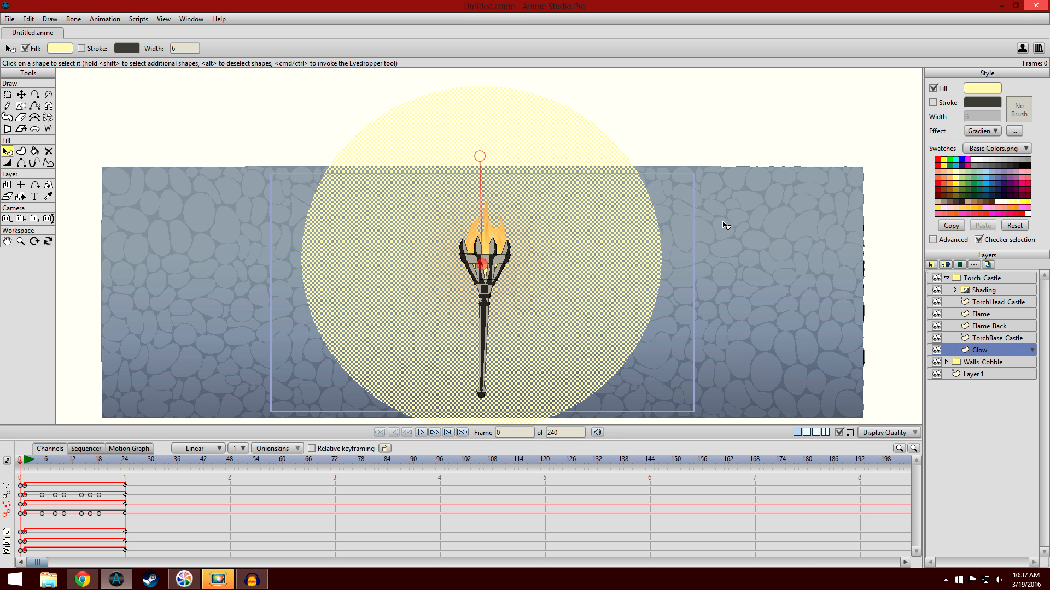
{"action": "left_click", "coordinate": [722, 231]}
- Move to frame 1 and scrub the timeline to frame 82 to examine the glow's animation around the torch
{"action": "scroll", "coordinate": [722, 231], "scroll_direction": "up", "scroll_amount": 3}
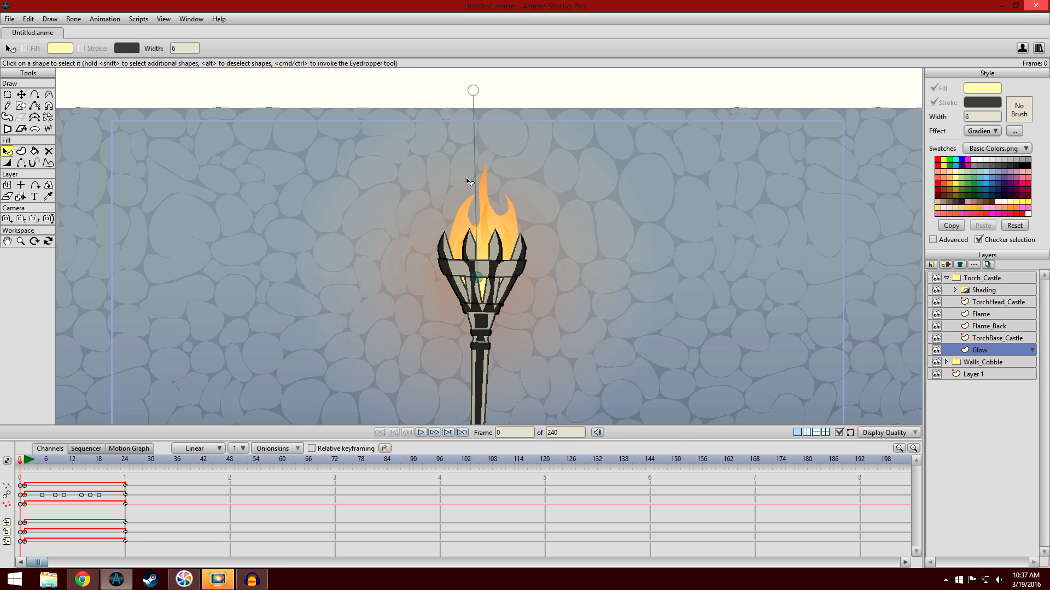
{"action": "mouse_move", "coordinate": [22, 465]}
{"action": "left_mouse_down"}
{"action": "mouse_move", "coordinate": [134, 467]}
{"action": "mouse_move", "coordinate": [24, 468]}
{"action": "left_mouse_up"}
{"action": "left_click", "coordinate": [48, 162]}
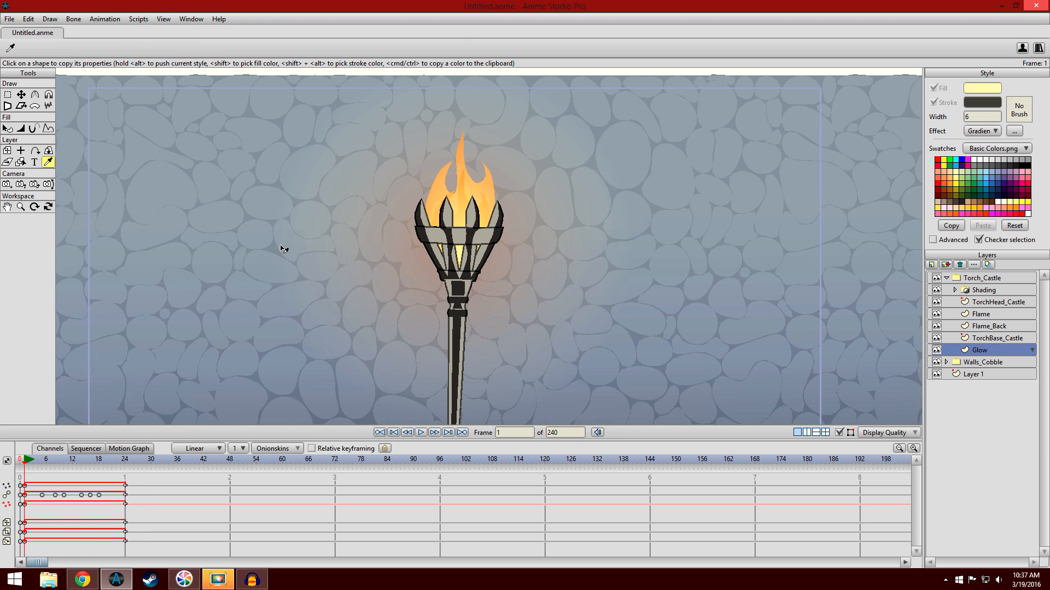
{"action": "key", "text": "ctrl+r"}
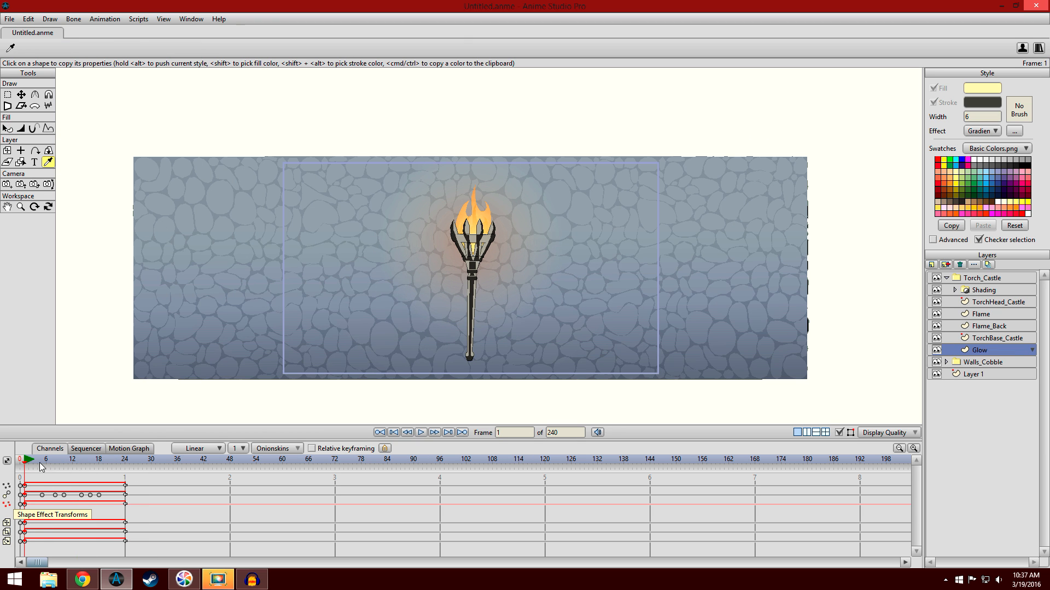
{"action": "left_click_drag", "start_coordinate": [27, 465], "coordinate": [387, 474]}
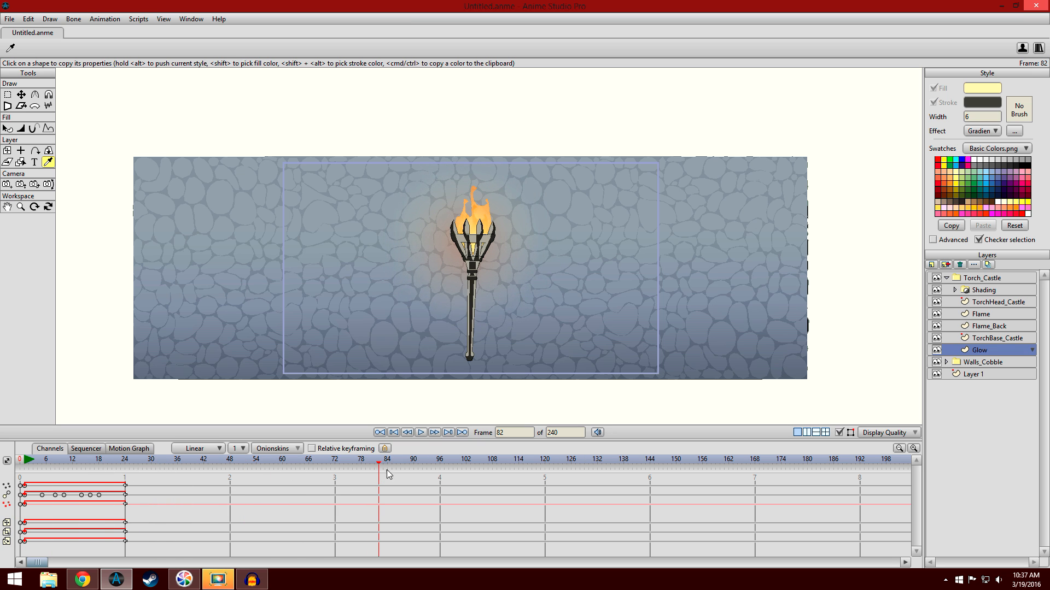
- Return to frame 1 and examine the shading on the torch head and handle up close
{"action": "scroll", "coordinate": [387, 381], "scroll_direction": "up", "scroll_amount": 3}
{"action": "left_click", "coordinate": [26, 464]}
{"action": "mouse_move", "coordinate": [26, 459]}
{"action": "left_mouse_down"}
{"action": "mouse_move", "coordinate": [288, 486]}
{"action": "mouse_move", "coordinate": [511, 493]}
{"action": "mouse_move", "coordinate": [25, 471]}
{"action": "left_mouse_up"}
{"action": "scroll", "coordinate": [212, 357], "scroll_direction": "down", "scroll_amount": 2}
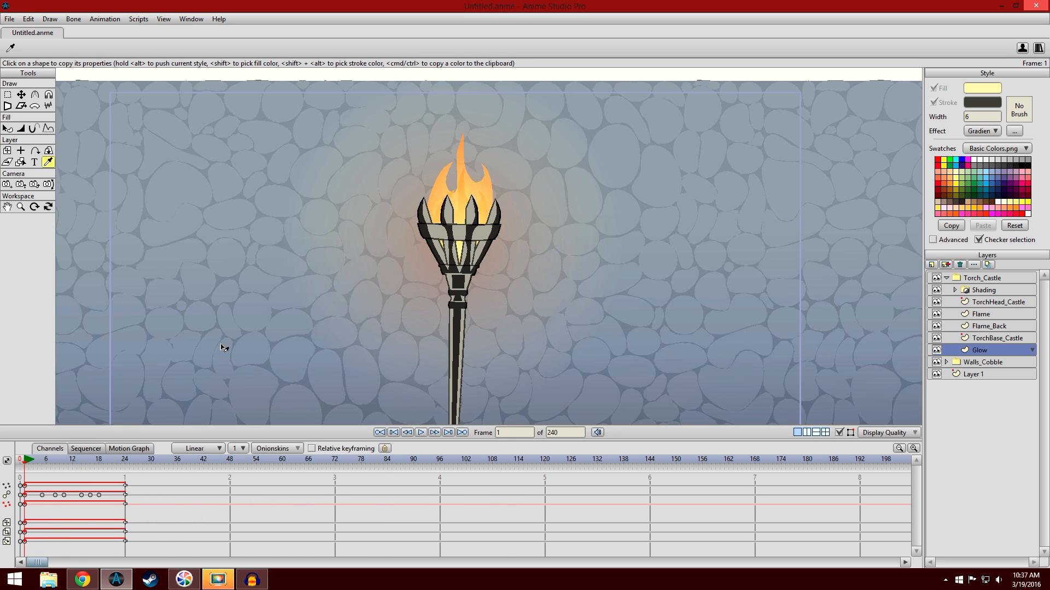
{"action": "scroll", "coordinate": [257, 295], "scroll_direction": "down", "scroll_amount": 1}
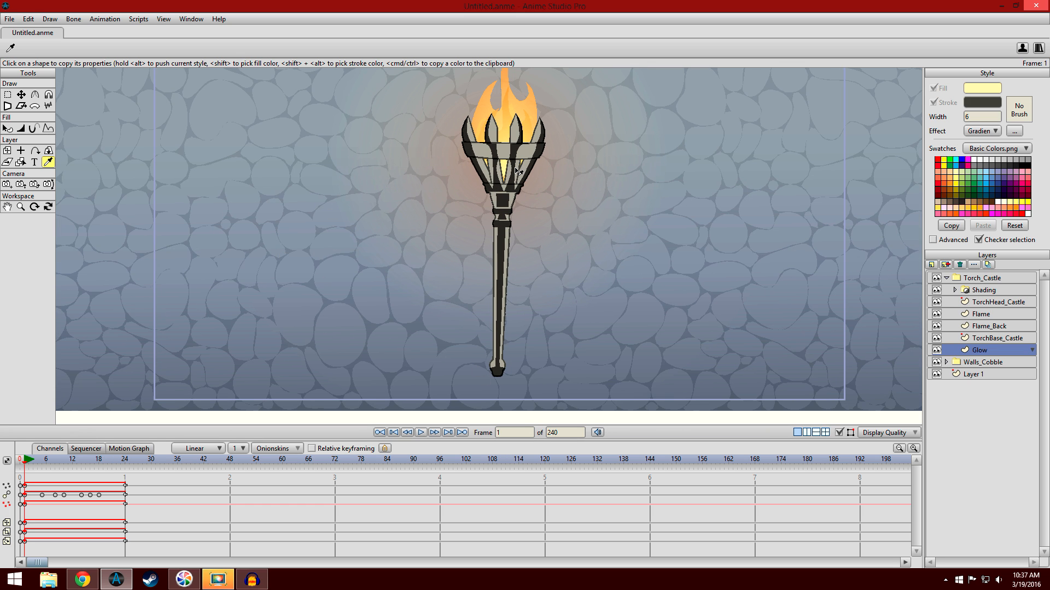
{"action": "left_click_drag", "start_coordinate": [545, 109], "coordinate": [542, 195]}
{"action": "scroll", "coordinate": [543, 197], "scroll_direction": "up", "scroll_amount": 3}
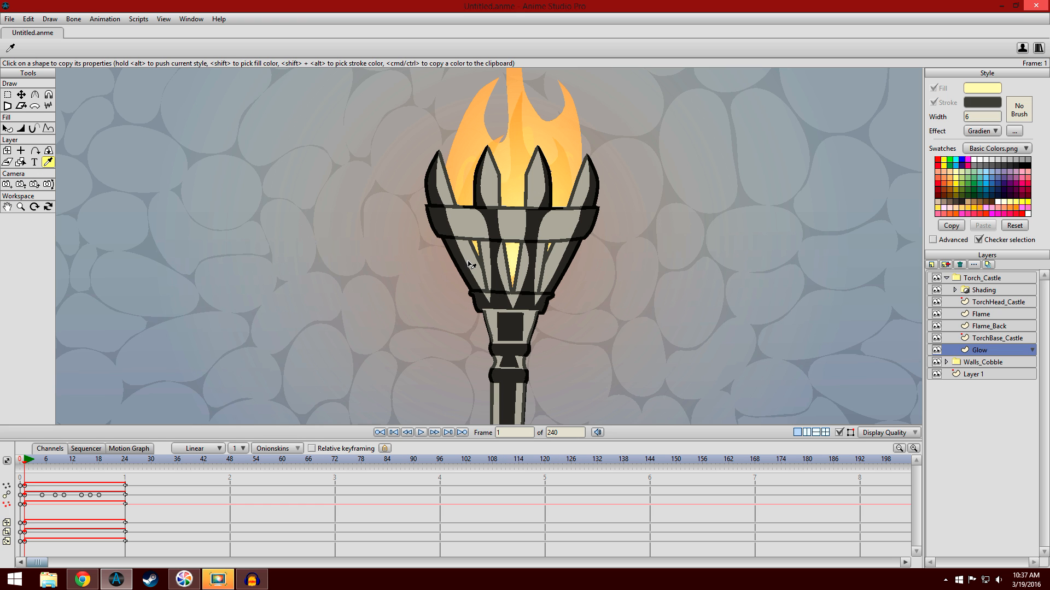
{"action": "scroll", "coordinate": [626, 225], "scroll_direction": "down", "scroll_amount": 2}
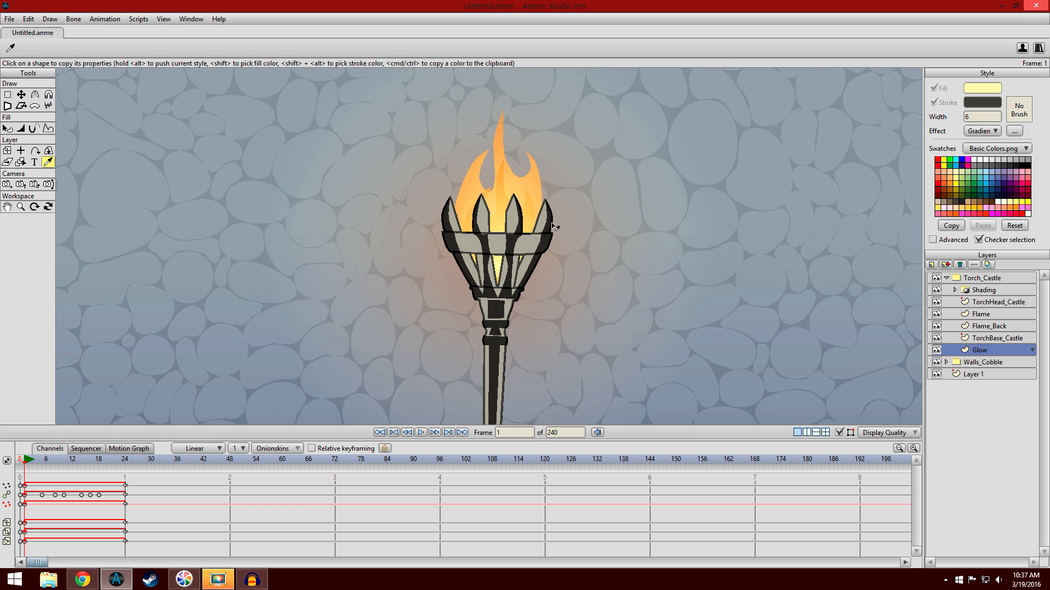
{"action": "scroll", "coordinate": [585, 339], "scroll_direction": "down", "scroll_amount": 2}
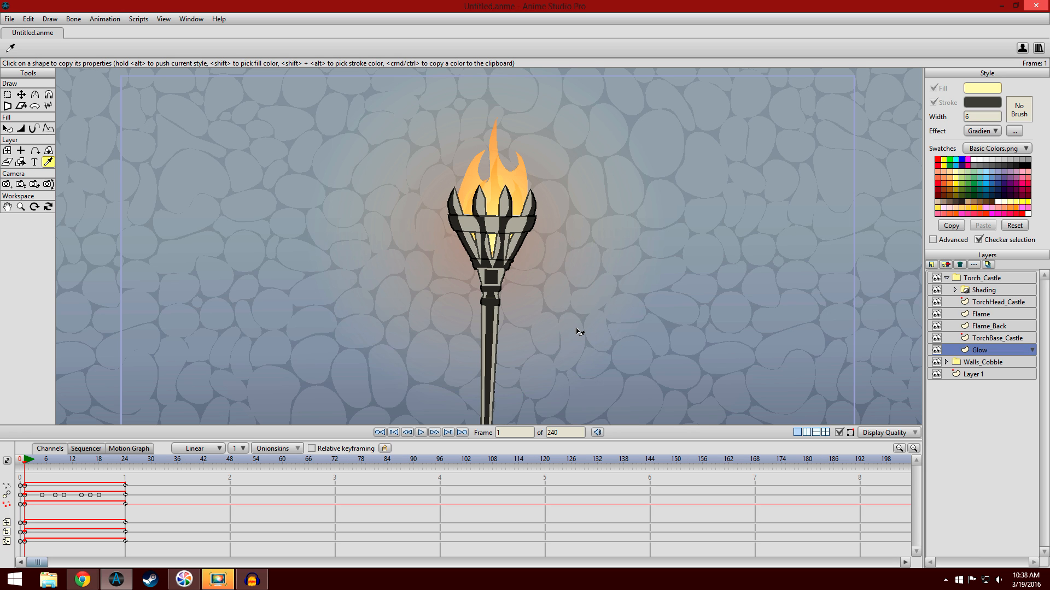
- Expand the Shading group and inspect the Shading layer's rectangle around the torch with the Select Points tool
{"action": "left_click", "coordinate": [987, 290]}
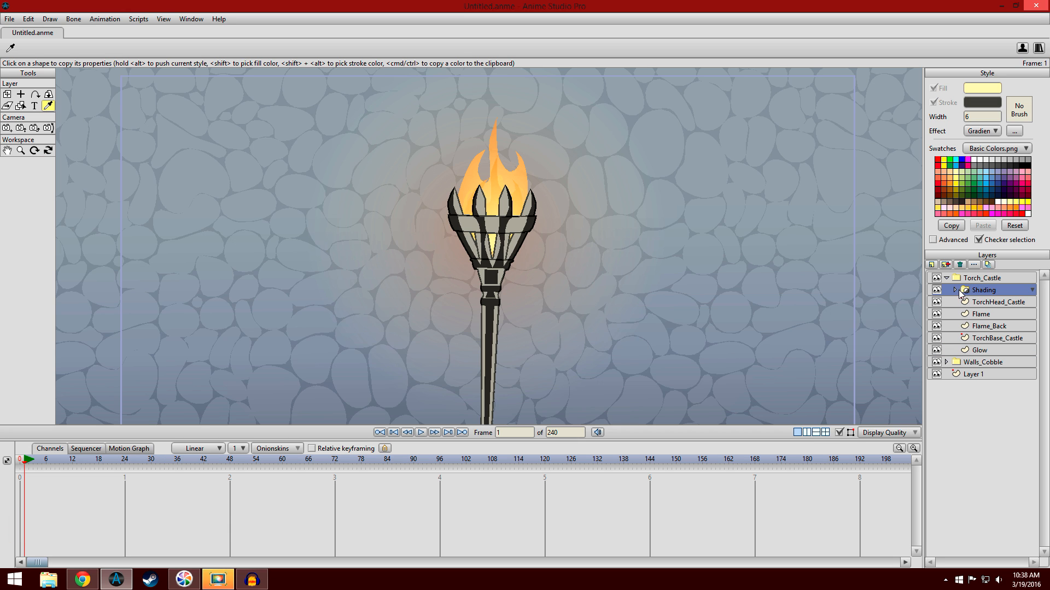
{"action": "left_click", "coordinate": [955, 289]}
{"action": "left_click", "coordinate": [992, 303]}
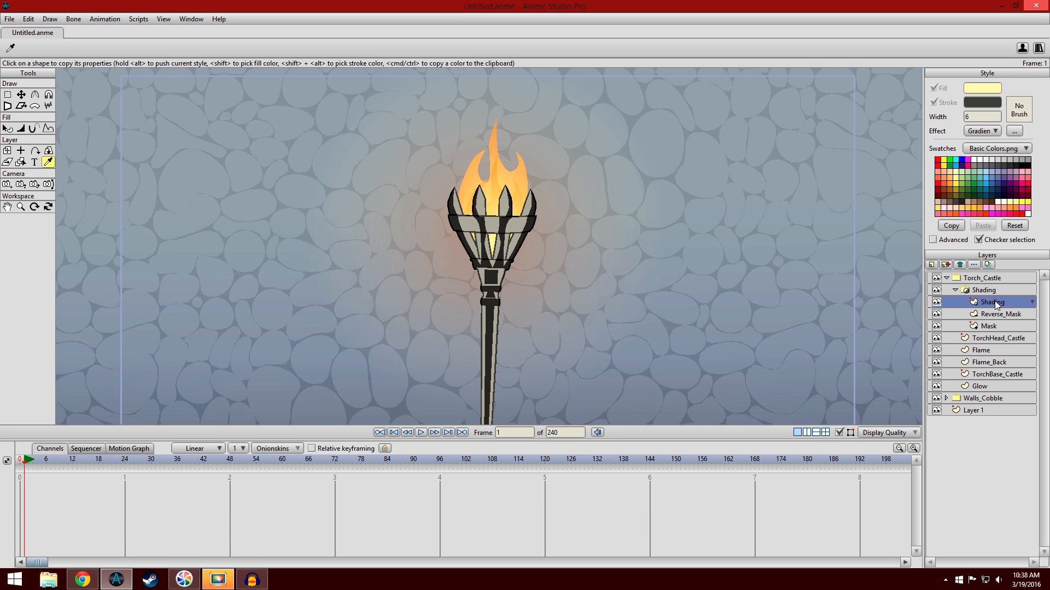
{"action": "left_click", "coordinate": [7, 95]}
{"action": "scroll", "coordinate": [344, 159], "scroll_direction": "down", "scroll_amount": 3}
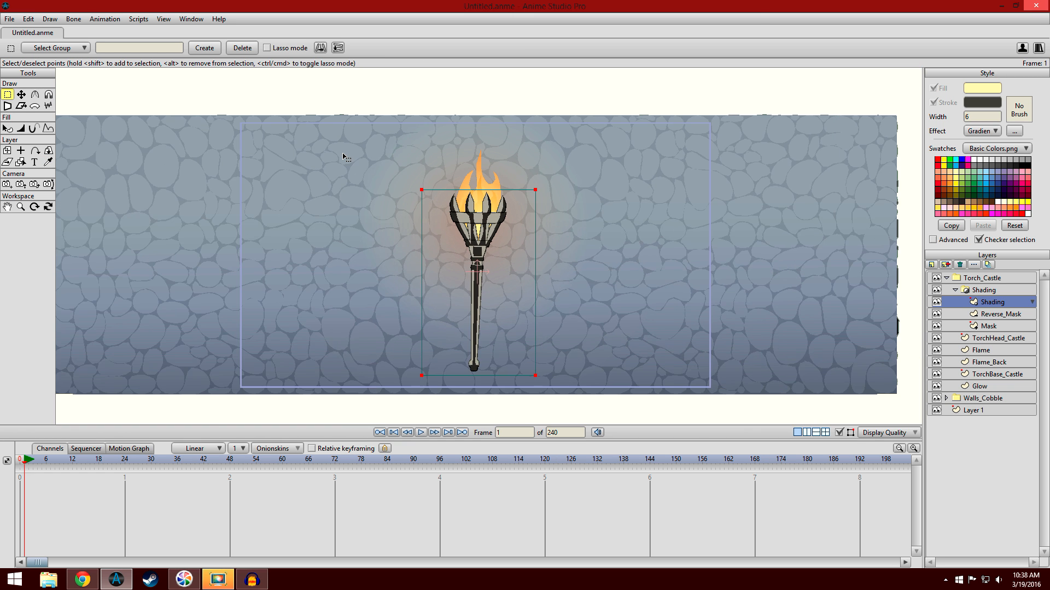
{"action": "scroll", "coordinate": [344, 157], "scroll_direction": "up", "scroll_amount": 2}
{"action": "left_click_drag", "start_coordinate": [316, 211], "coordinate": [332, 203]}
{"action": "scroll", "coordinate": [332, 202], "scroll_direction": "down", "scroll_amount": 1}
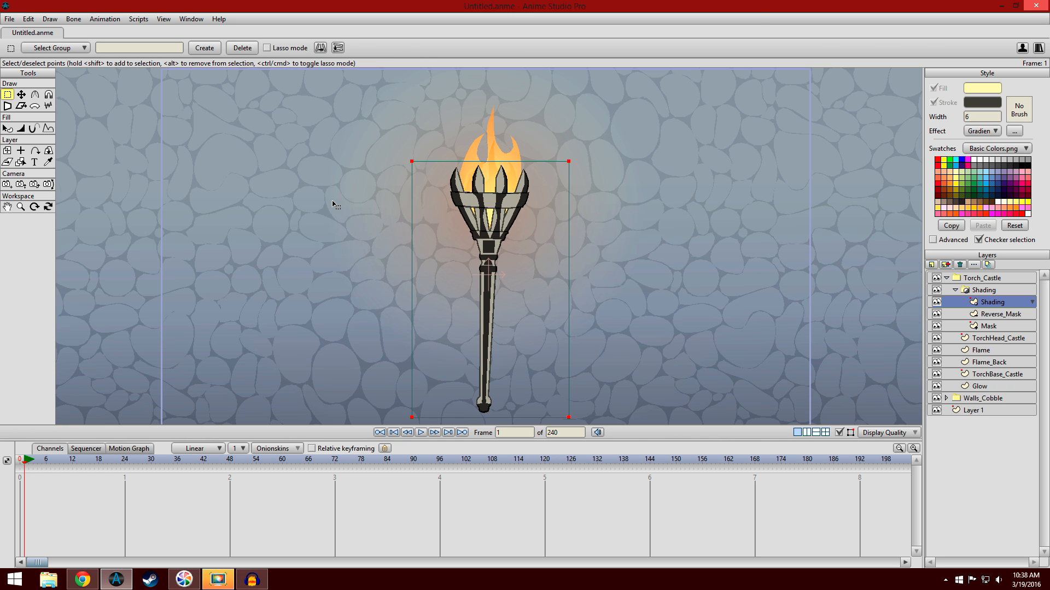
- Inspect the outlines in the Reverse_Mask layer and the Mask layer around the torch head and handle
{"action": "left_click", "coordinate": [1002, 313]}
{"action": "scroll", "coordinate": [691, 181], "scroll_direction": "up", "scroll_amount": 3}
{"action": "scroll", "coordinate": [691, 179], "scroll_direction": "up", "scroll_amount": 4}
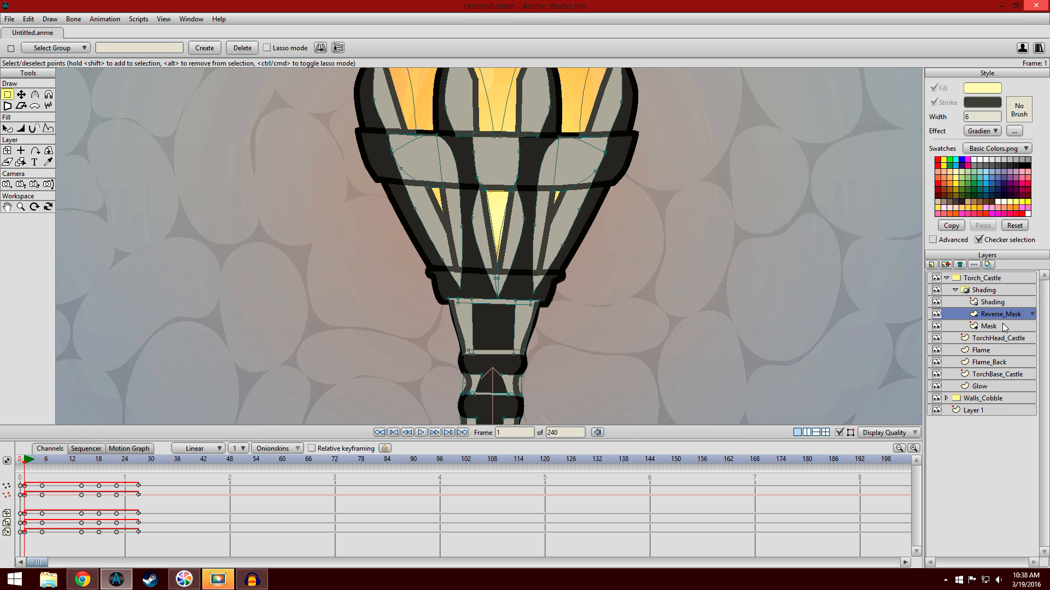
{"action": "left_click", "coordinate": [1004, 326]}
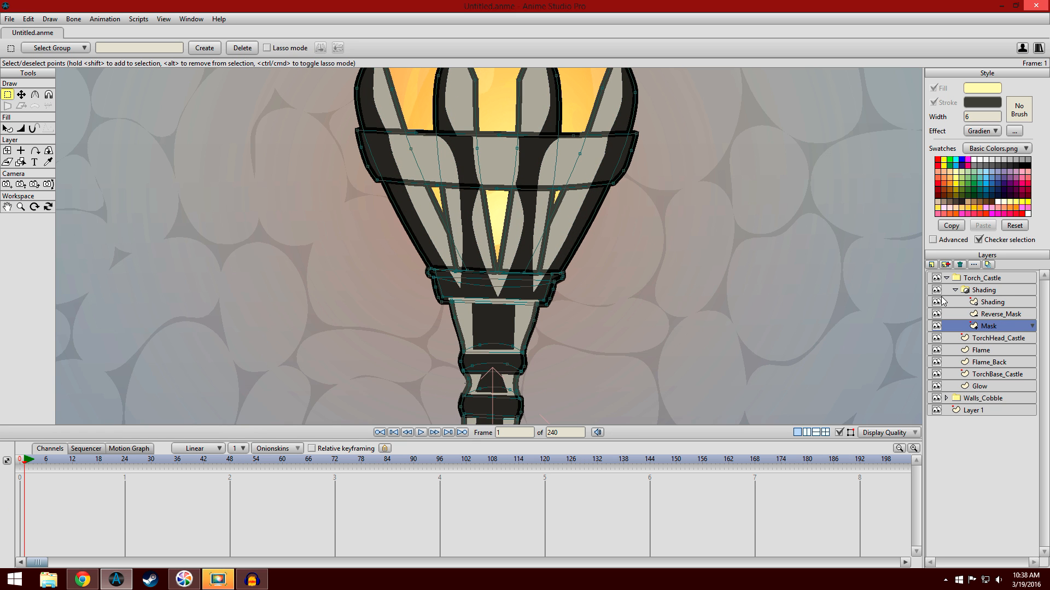
{"action": "scroll", "coordinate": [613, 240], "scroll_direction": "down", "scroll_amount": 4}
{"action": "left_click_drag", "start_coordinate": [684, 301], "coordinate": [690, 141]}
{"action": "scroll", "coordinate": [689, 142], "scroll_direction": "down", "scroll_amount": 2}
{"action": "left_click_drag", "start_coordinate": [615, 241], "coordinate": [630, 417]}
{"action": "scroll", "coordinate": [639, 328], "scroll_direction": "up", "scroll_amount": 3}
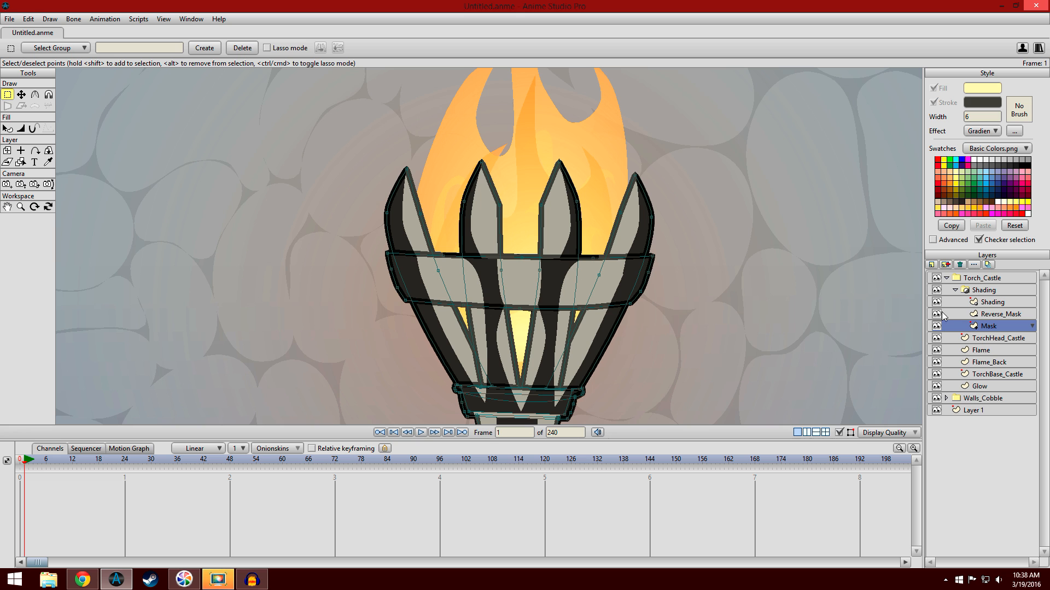
- Compare the Reverse_Mask layer's shapes on the torch head with the Shading layer's rectangle
{"action": "left_click", "coordinate": [984, 315]}
{"action": "left_click_drag", "start_coordinate": [844, 288], "coordinate": [823, 287]}
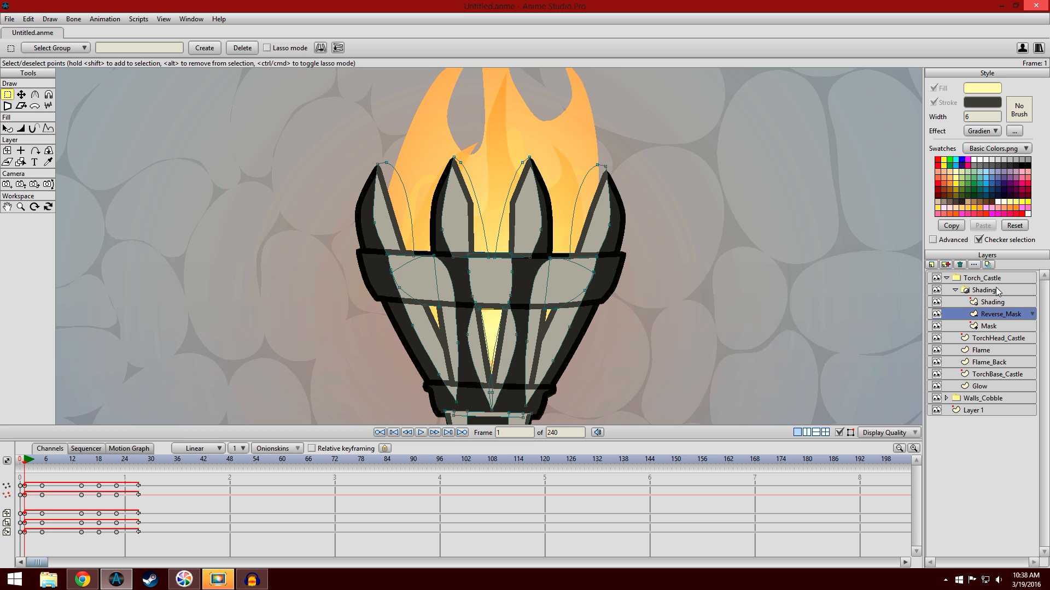
{"action": "left_click", "coordinate": [1000, 304]}
{"action": "scroll", "coordinate": [667, 251], "scroll_direction": "down", "scroll_amount": 3}
{"action": "left_click_drag", "start_coordinate": [660, 276], "coordinate": [654, 201]}
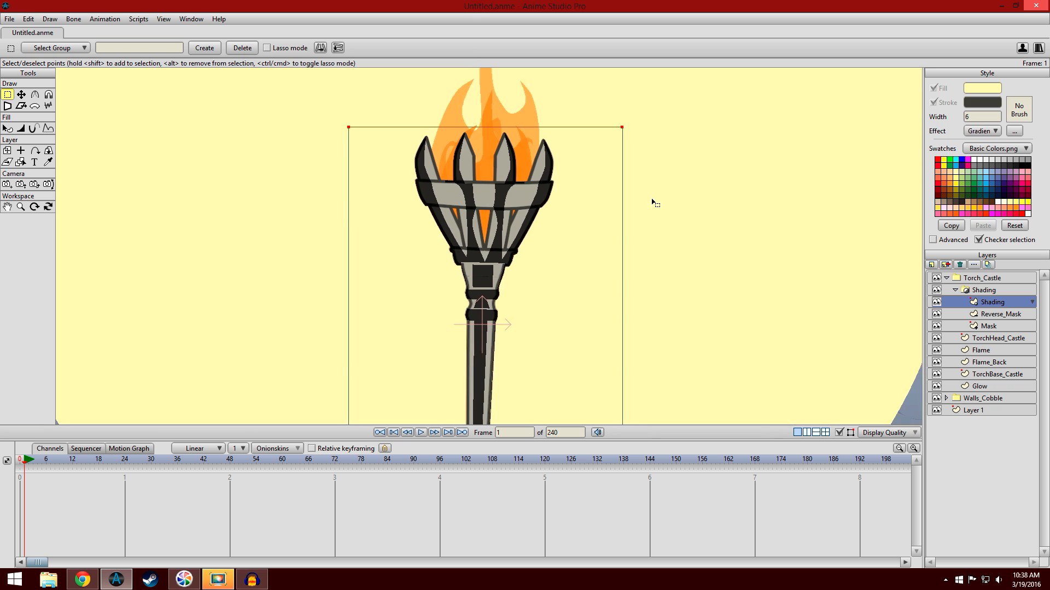
{"action": "scroll", "coordinate": [323, 246], "scroll_direction": "down", "scroll_amount": 4}
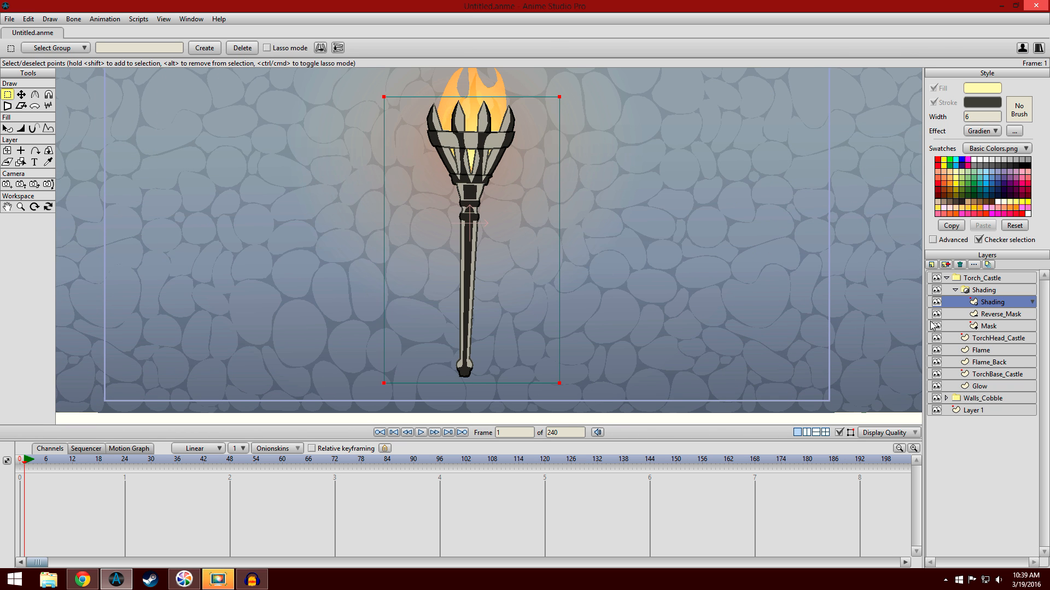
- Hide and show the Mask layer to see its effect on the shading, and check its masking option
{"action": "left_click", "coordinate": [987, 327]}
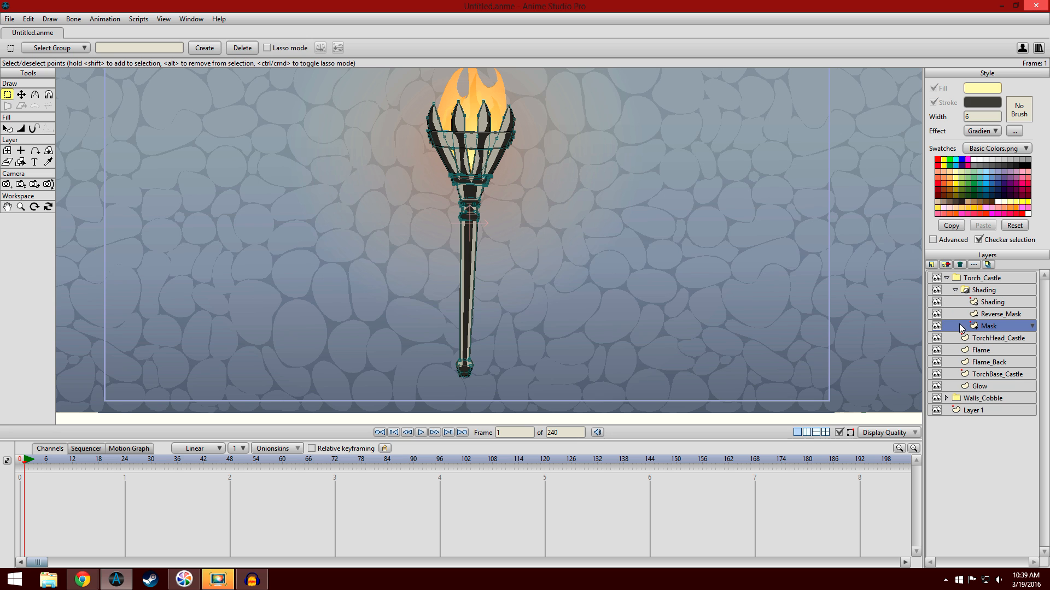
{"action": "left_click", "coordinate": [936, 326]}
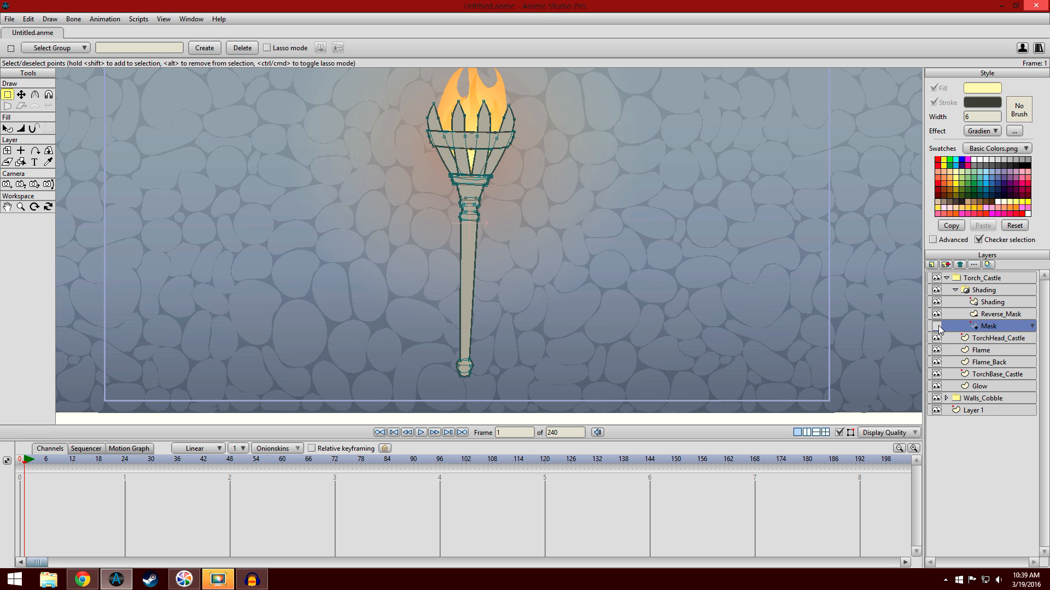
{"action": "left_click", "coordinate": [937, 327]}
{"action": "left_click", "coordinate": [969, 328]}
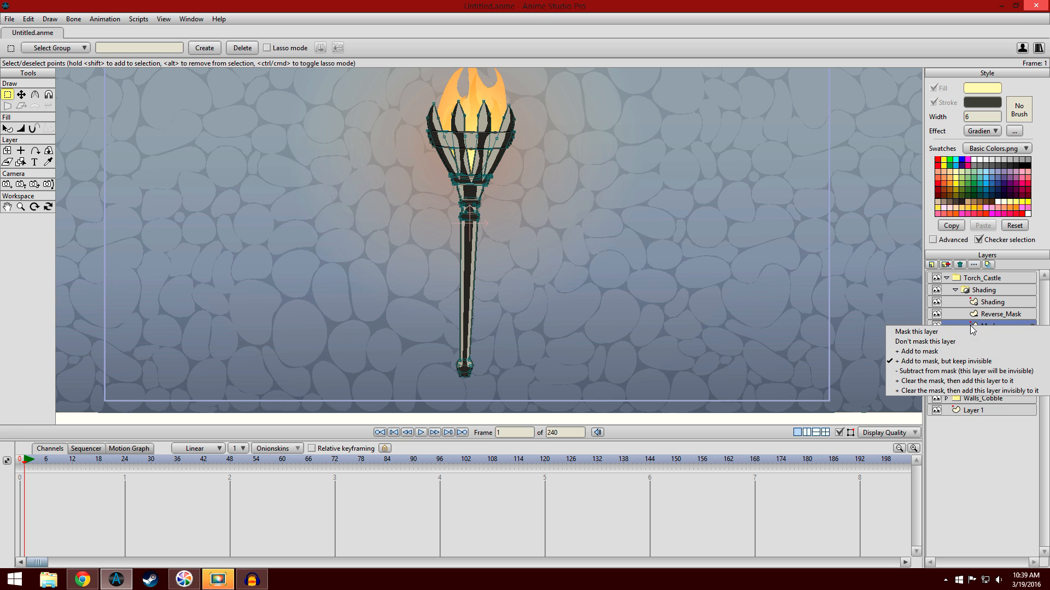
- Try "Don't mask this layer" on the Shading layer to reveal its full rectangle, and undo the change
{"action": "left_click", "coordinate": [974, 300]}
{"action": "right_click", "coordinate": [974, 300]}
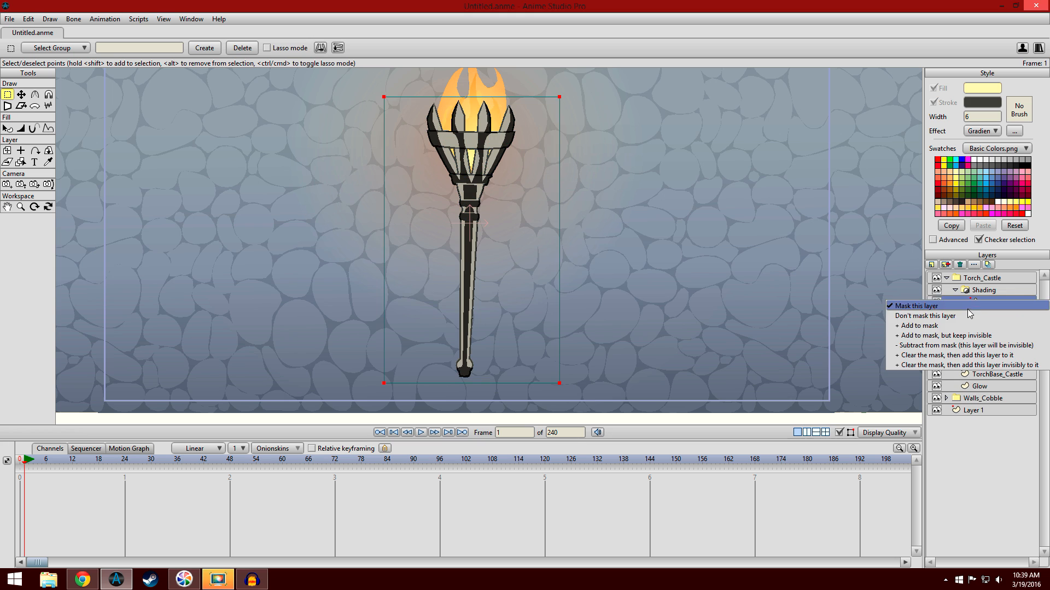
{"action": "left_click", "coordinate": [965, 314]}
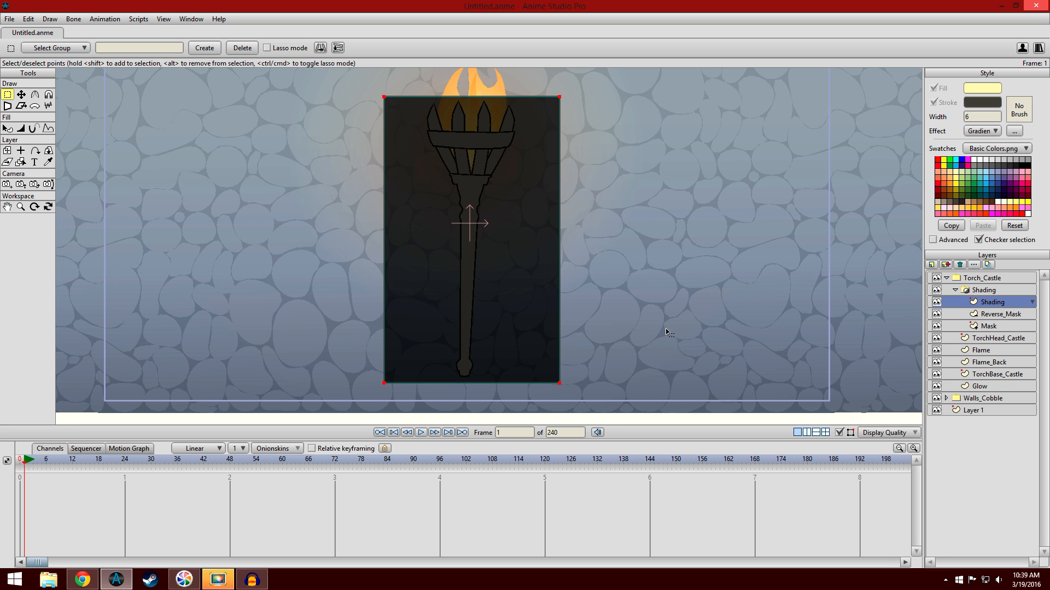
{"action": "key", "text": "ctrl+z"}
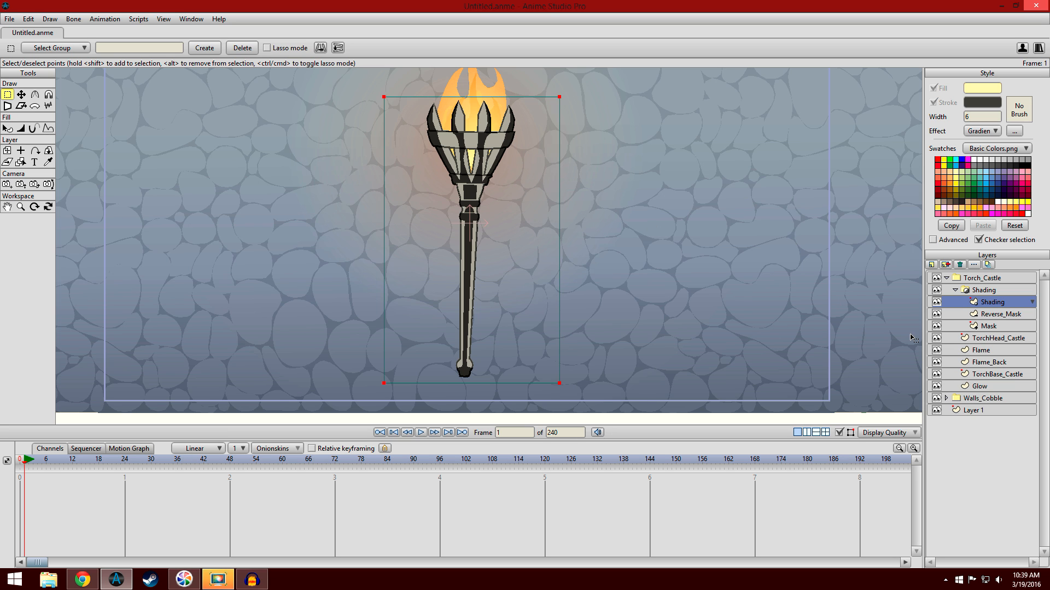
- Try "Don't mask this layer" on the Reverse_Mask layer, inspect its shapes, and restore "Subtract from mask (this layer will be invisible)"
{"action": "right_click", "coordinate": [978, 314]}
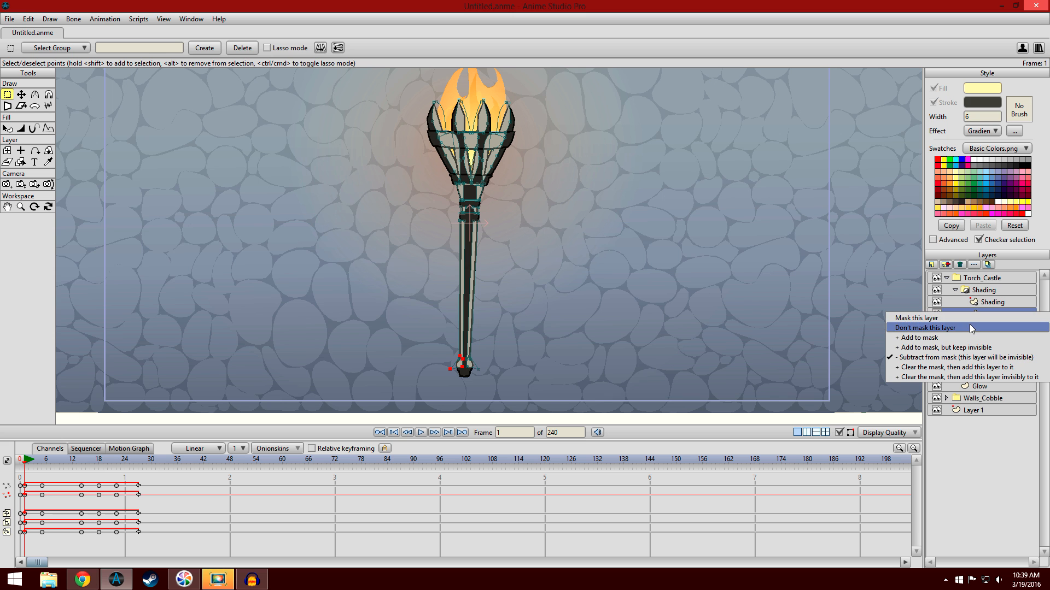
{"action": "left_click", "coordinate": [970, 325]}
{"action": "scroll", "coordinate": [815, 171], "scroll_direction": "up", "scroll_amount": 5}
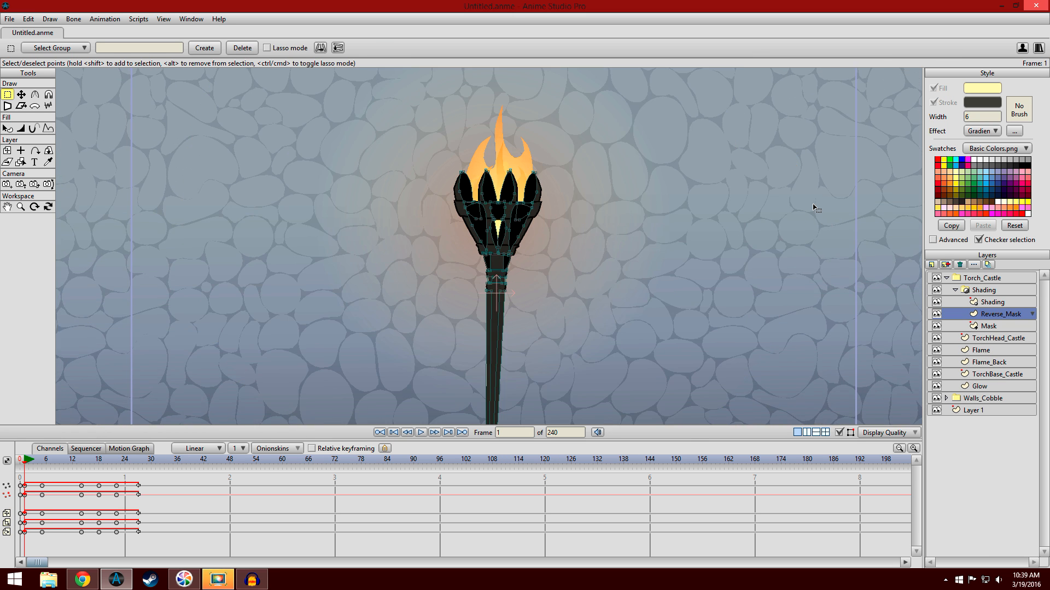
{"action": "left_click_drag", "start_coordinate": [788, 191], "coordinate": [783, 279]}
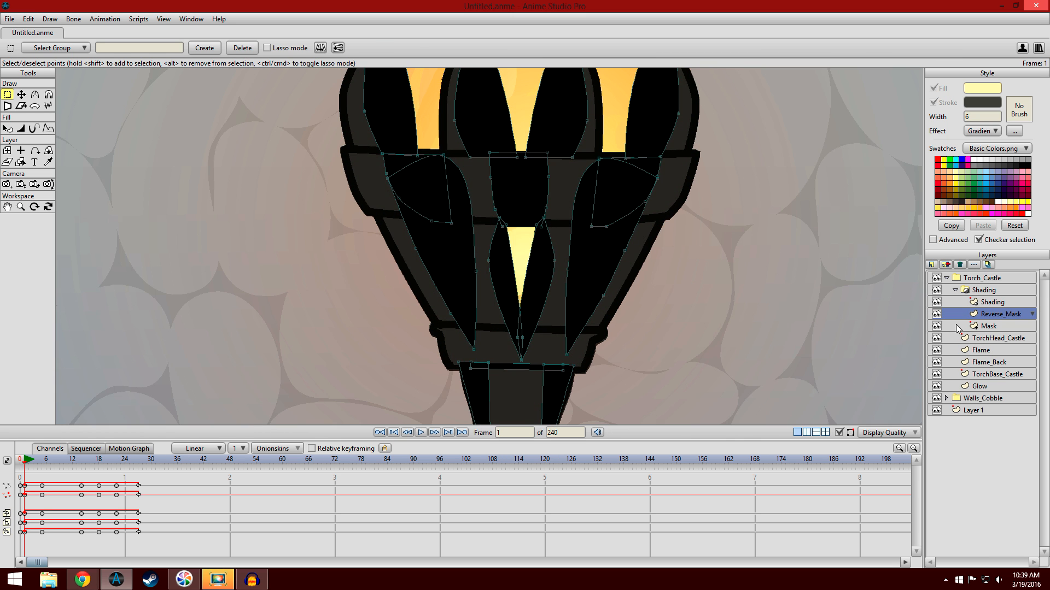
{"action": "right_click", "coordinate": [979, 315]}
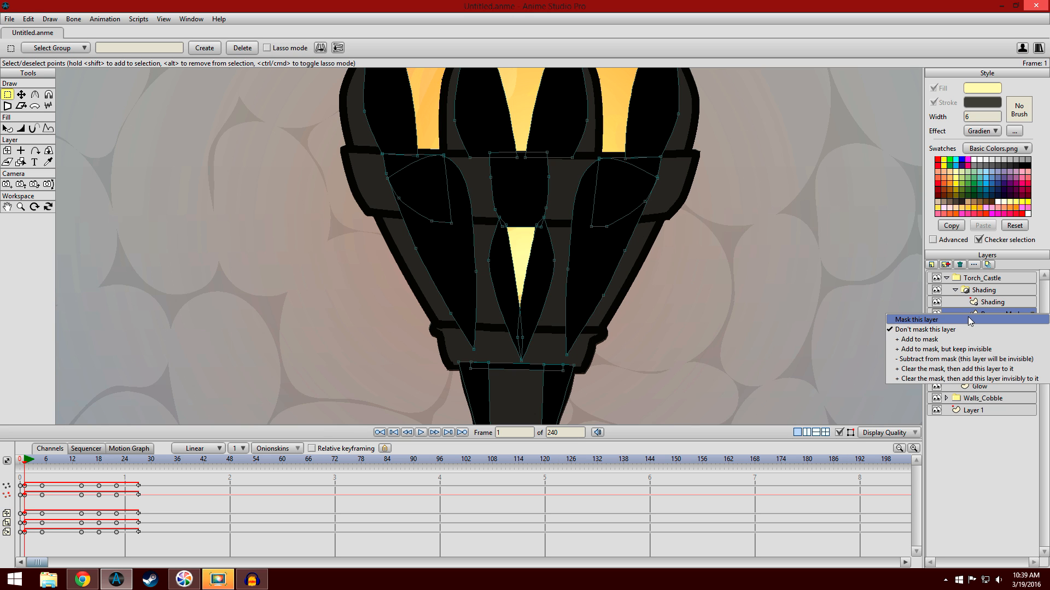
{"action": "left_click", "coordinate": [969, 359]}
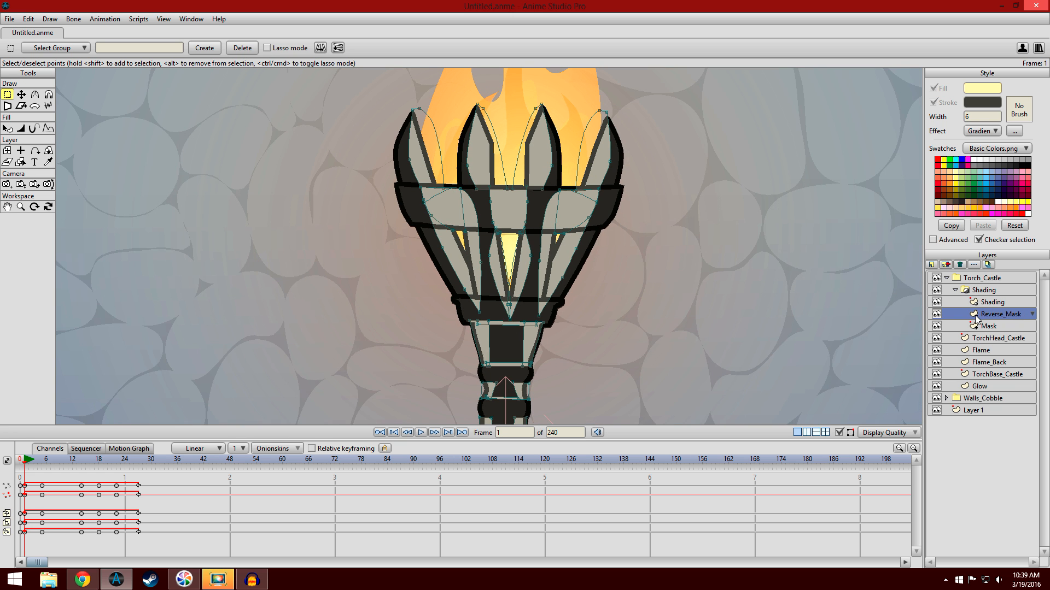
- Hide the Reverse_Mask layer to examine the torch without its cutouts, and restore the layer's visibility and subtractive masking
{"action": "left_click", "coordinate": [937, 313]}
{"action": "scroll", "coordinate": [731, 265], "scroll_direction": "down", "scroll_amount": 6}
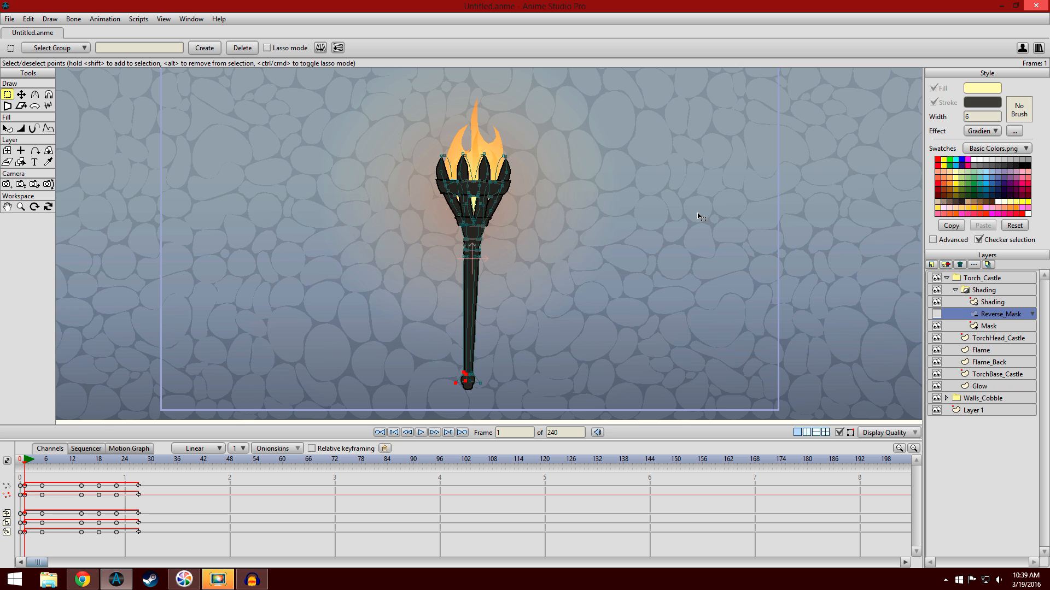
{"action": "scroll", "coordinate": [701, 217], "scroll_direction": "up", "scroll_amount": 5}
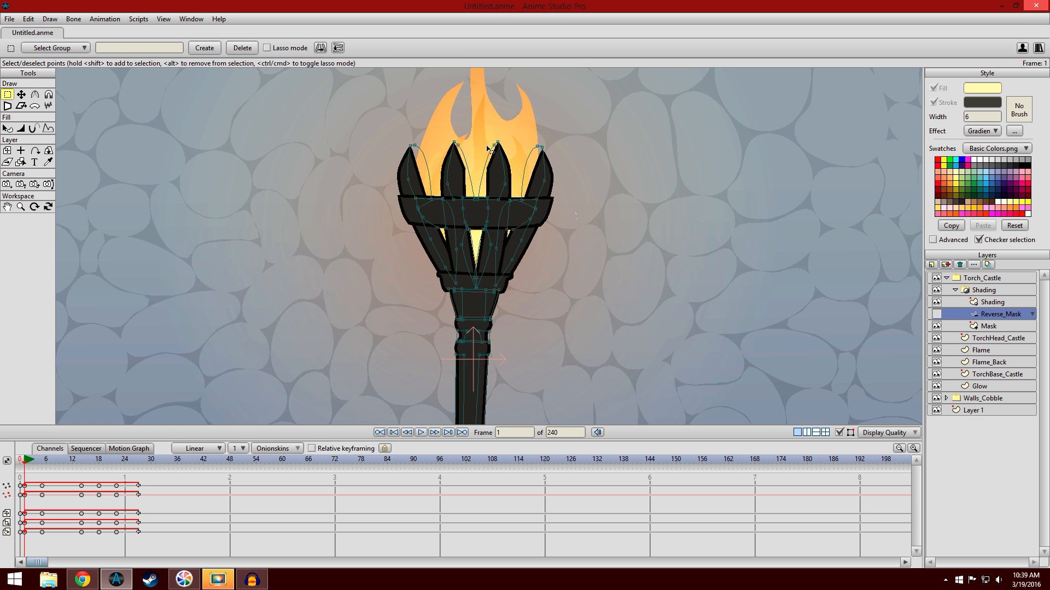
{"action": "key", "text": "ctrl+z"}
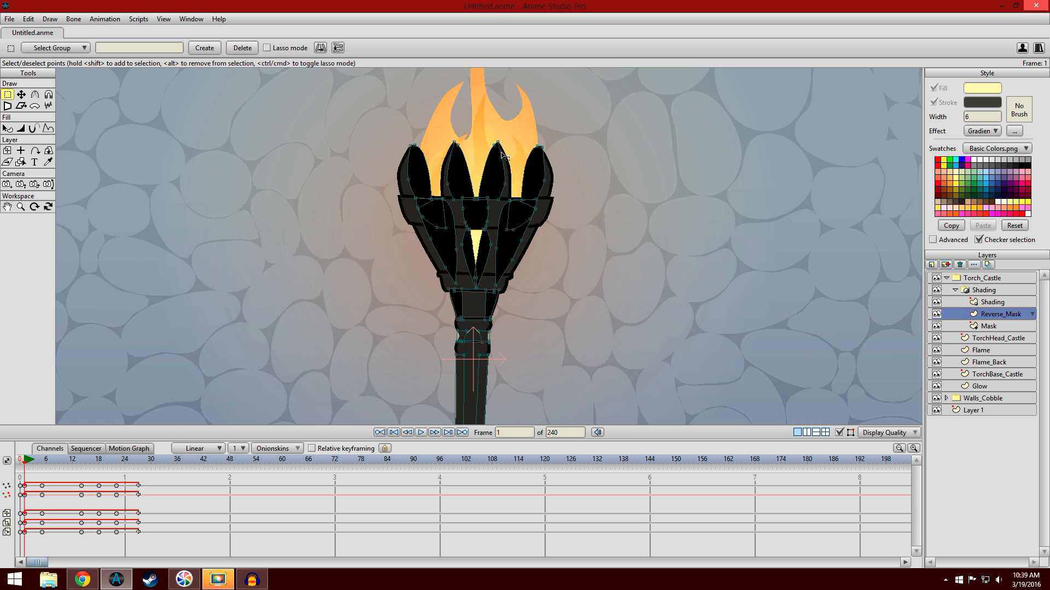
{"action": "key", "text": "ctrl+shift+z"}
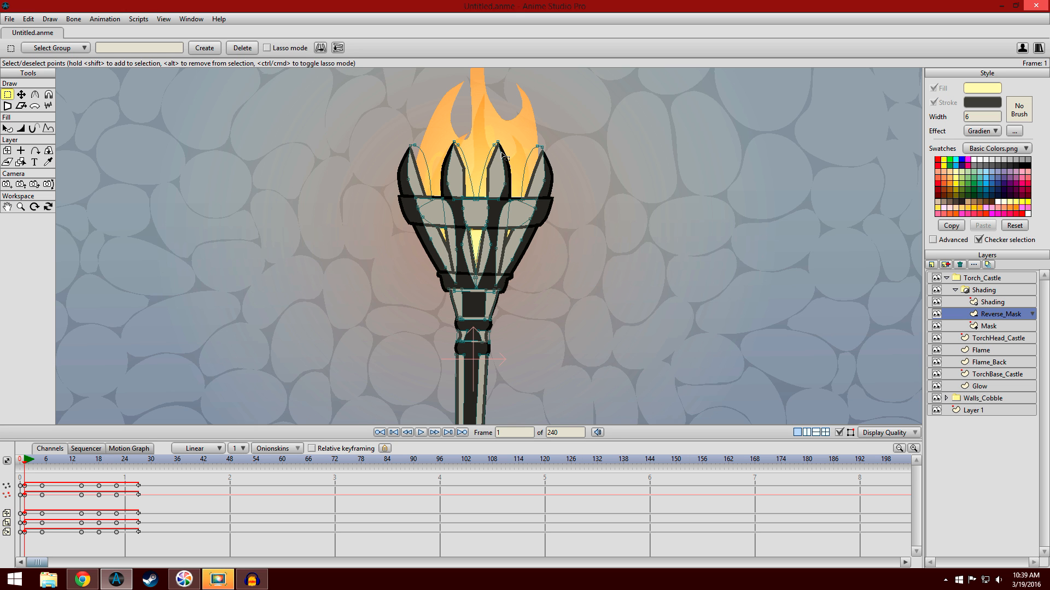
{"action": "scroll", "coordinate": [599, 192], "scroll_direction": "down", "scroll_amount": 4}
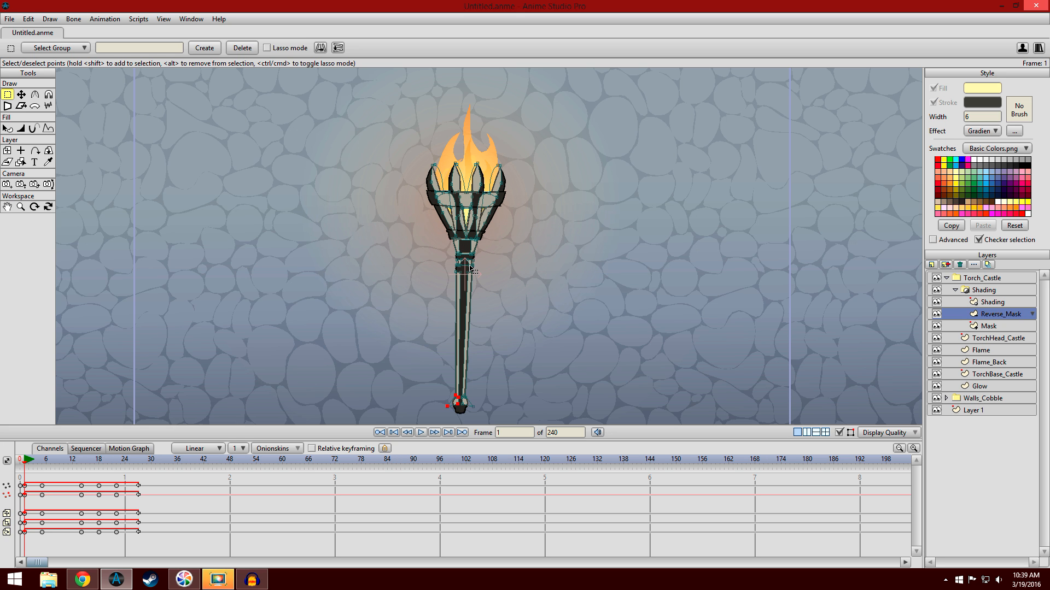
- Deselect the points on the Reverse_Mask layer and keep the timeline at frame 1
{"action": "left_click_drag", "start_coordinate": [484, 242], "coordinate": [486, 235]}
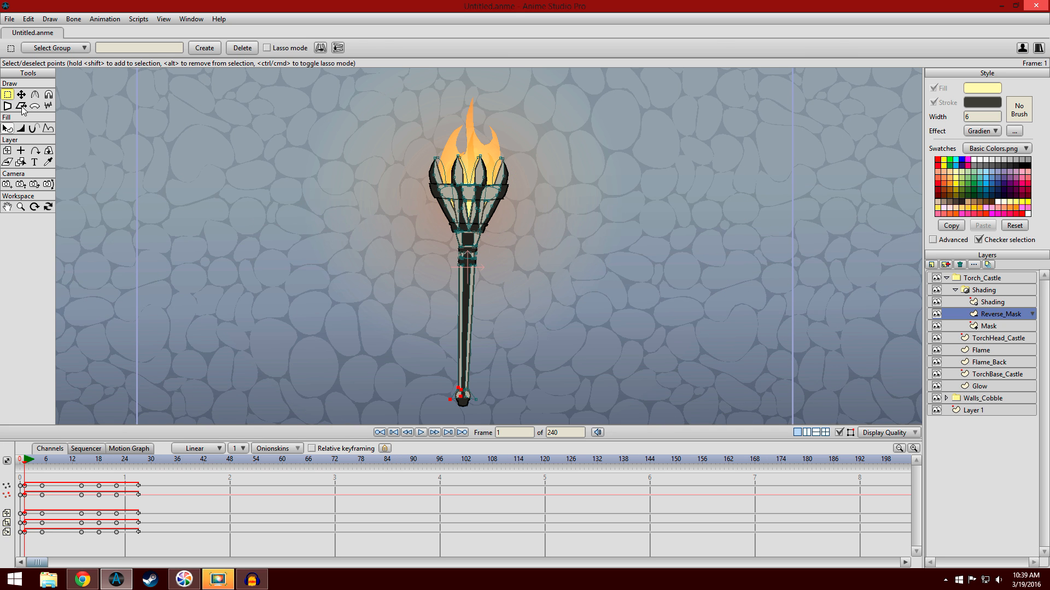
{"action": "left_click", "coordinate": [209, 202]}
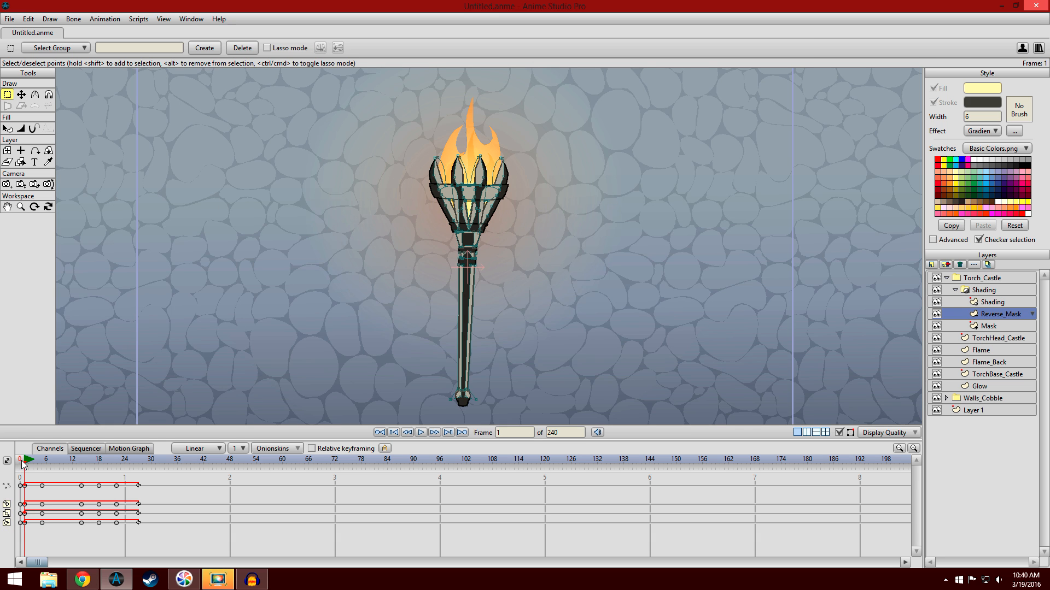
{"action": "left_click_drag", "start_coordinate": [29, 464], "coordinate": [24, 442]}
{"action": "scroll", "coordinate": [454, 210], "scroll_direction": "down", "scroll_amount": 2}
{"action": "scroll", "coordinate": [443, 211], "scroll_direction": "up", "scroll_amount": 2}
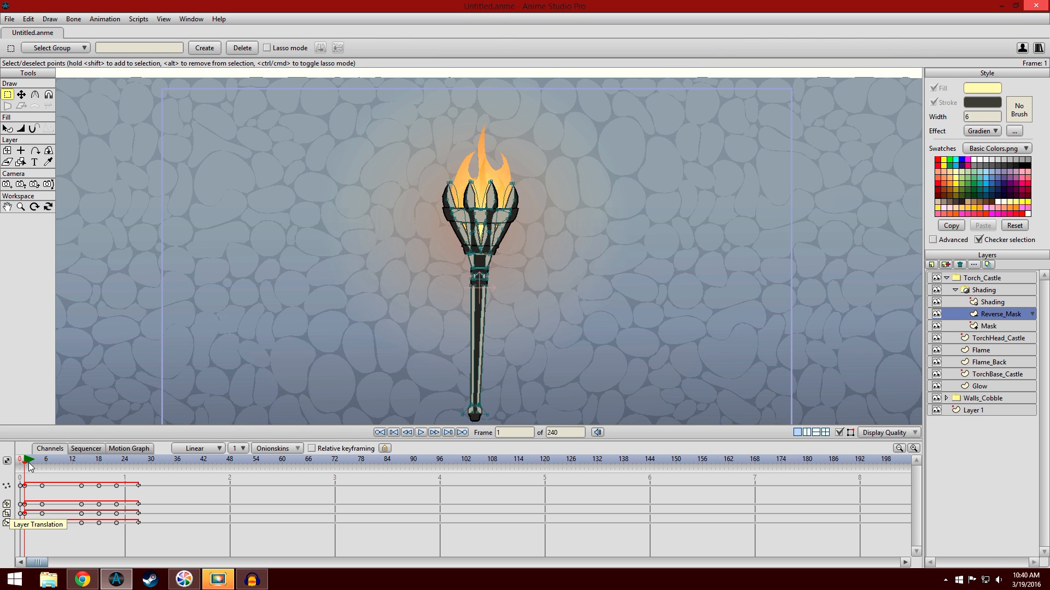
- Scrub the timeline from frame 1 to frame 32 and beyond to examine the animated shading, hiding the point outlines, and return to frame 1
{"action": "left_click_drag", "start_coordinate": [23, 463], "coordinate": [159, 484]}
{"action": "left_click", "coordinate": [48, 162]}
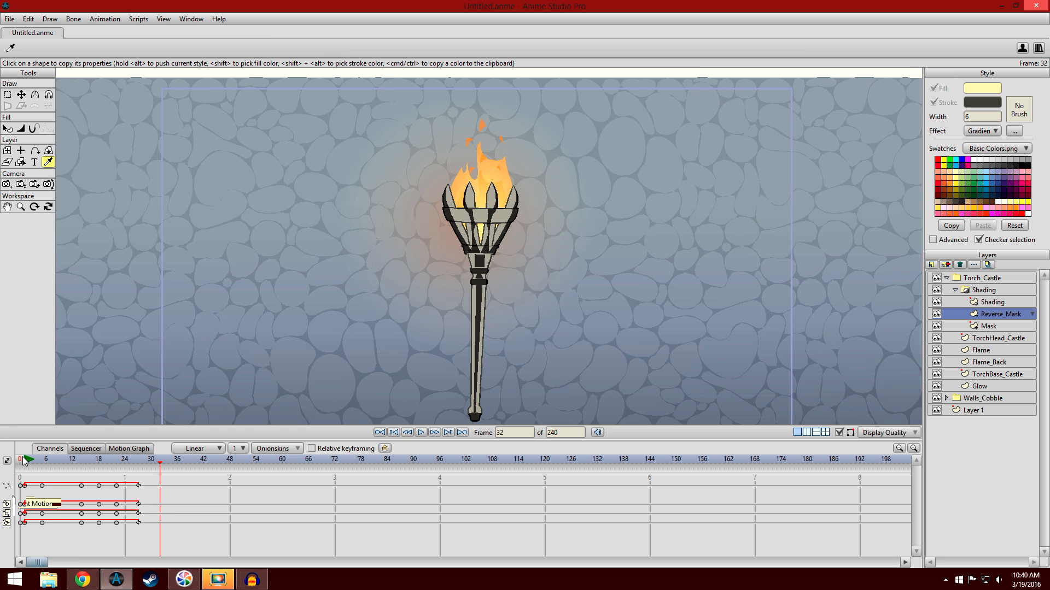
{"action": "left_click_drag", "start_coordinate": [28, 463], "coordinate": [413, 479]}
{"action": "left_click_drag", "start_coordinate": [348, 461], "coordinate": [27, 432]}
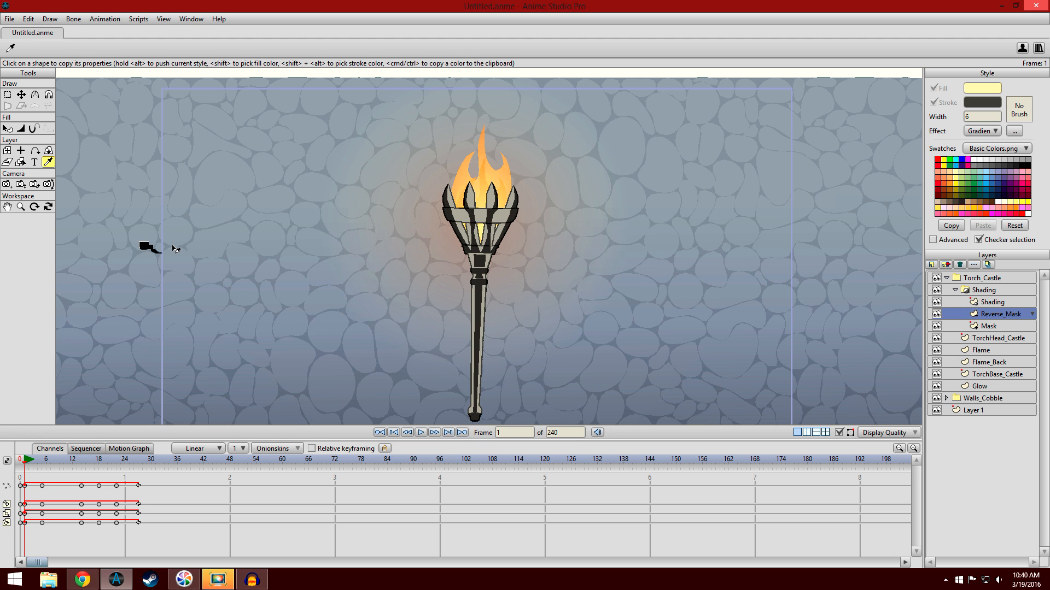
{"action": "scroll", "coordinate": [174, 248], "scroll_direction": "up", "scroll_amount": 1}
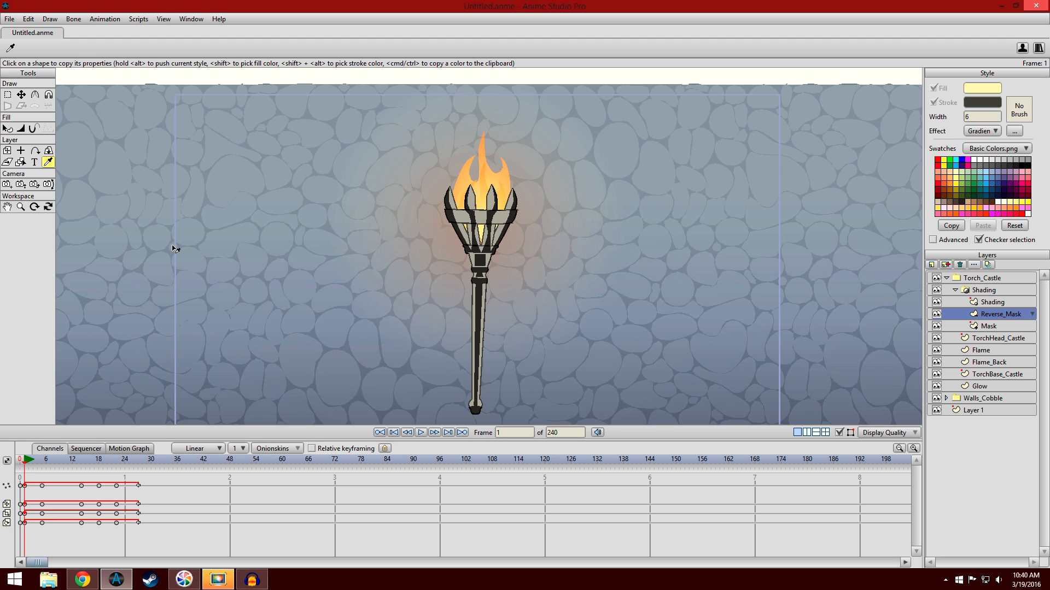